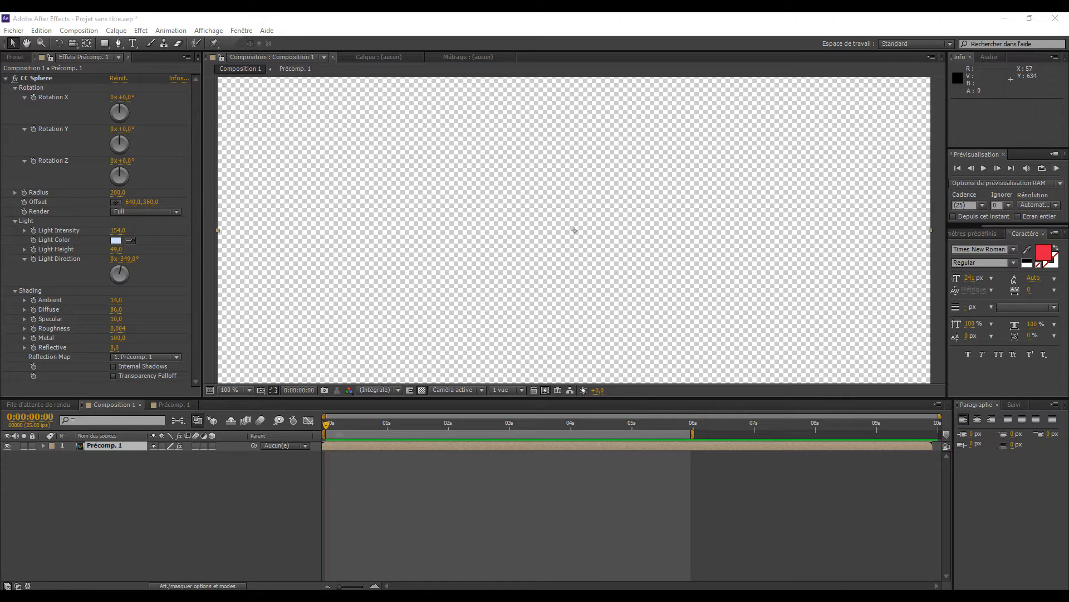
- Create a new 1280 × 720 px, 25 fps, 10-second composition named "bandes"
{"action": "left_click_drag", "start_coordinate": [327, 426], "coordinate": [329, 519]}
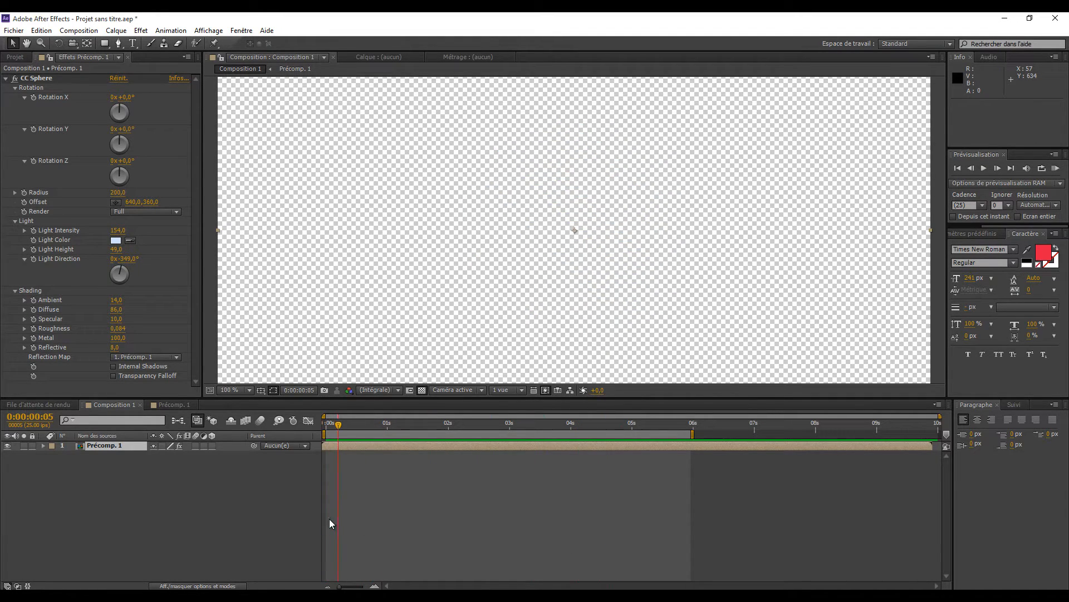
{"action": "left_click", "coordinate": [79, 30]}
{"action": "left_click", "coordinate": [63, 42]}
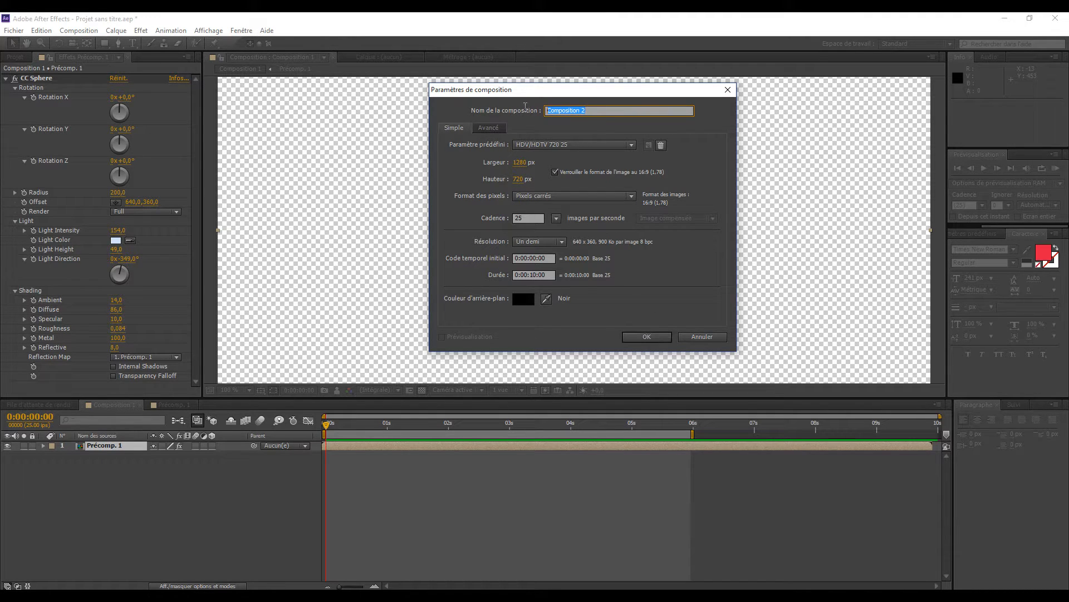
{"action": "key", "text": "BackSpace"}
{"action": "key", "text": "Return"}
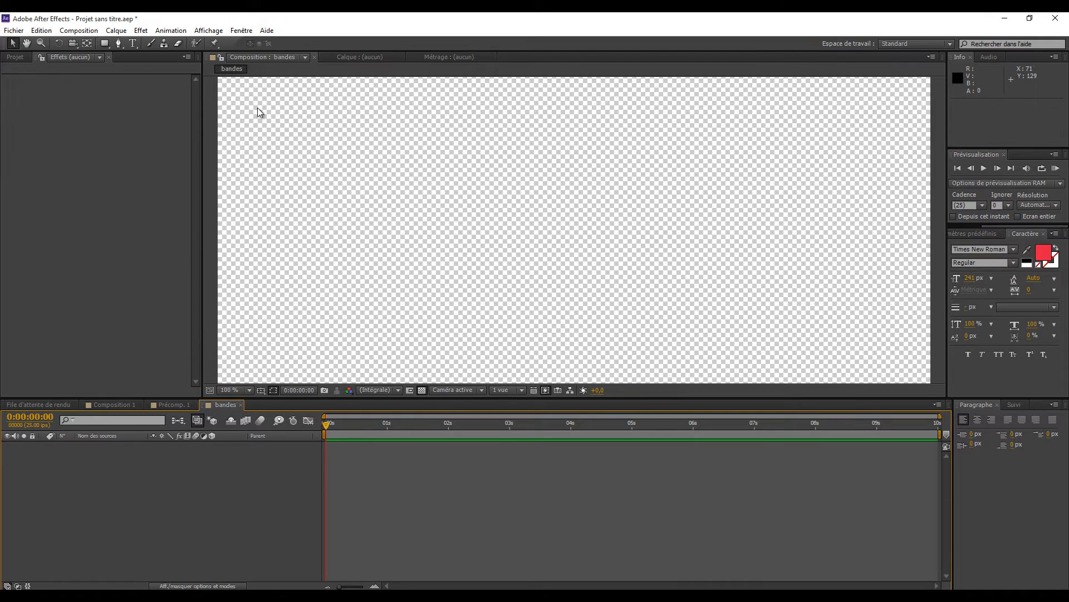
- Set the composition view to 50% and turn off its transparency grid
{"action": "left_click", "coordinate": [249, 390]}
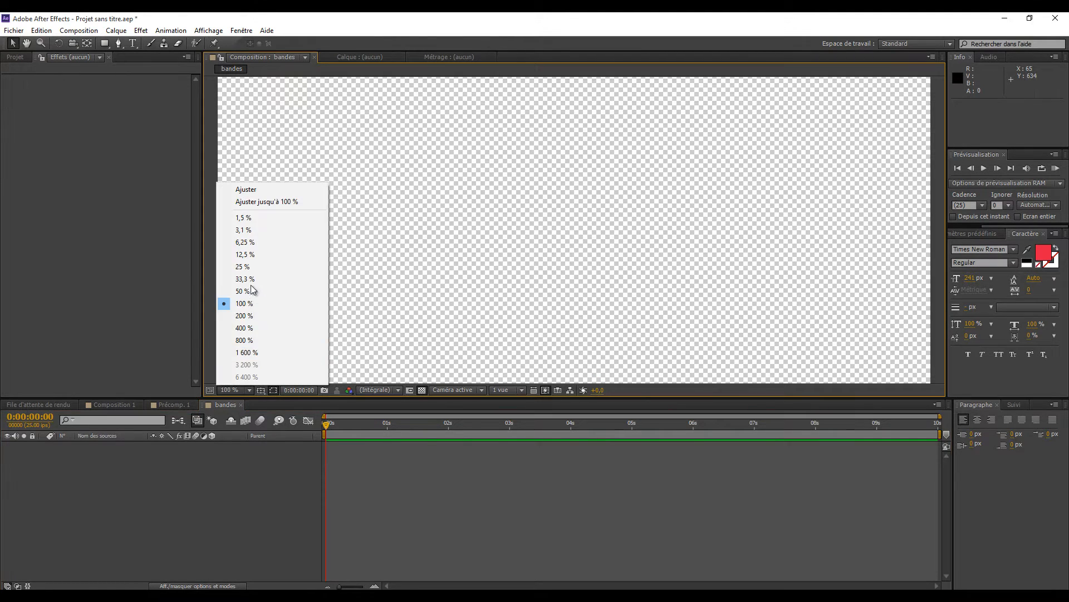
{"action": "left_click", "coordinate": [244, 290]}
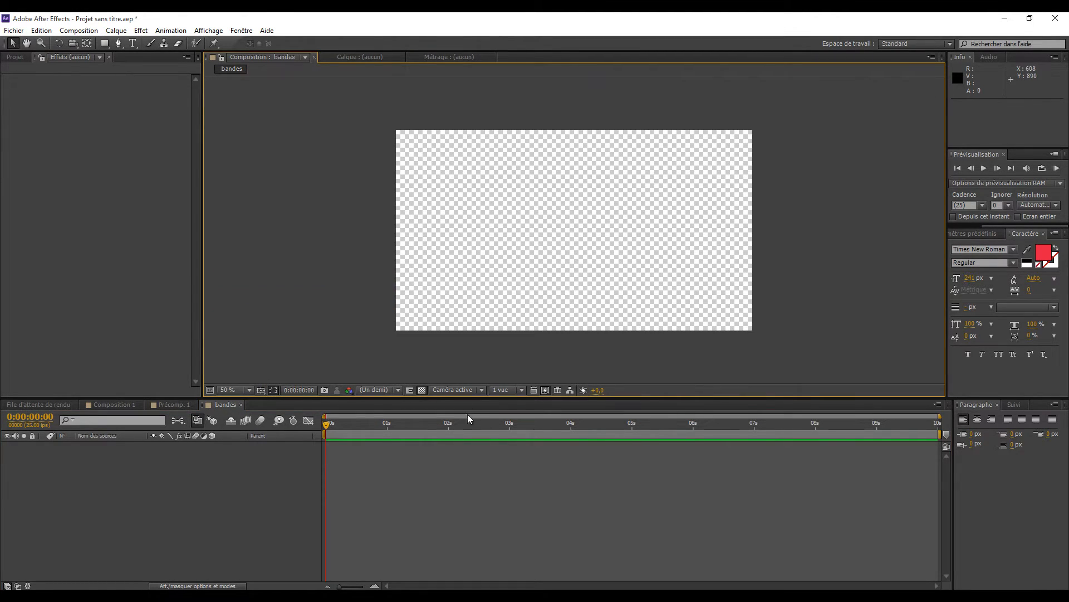
{"action": "left_click", "coordinate": [421, 390]}
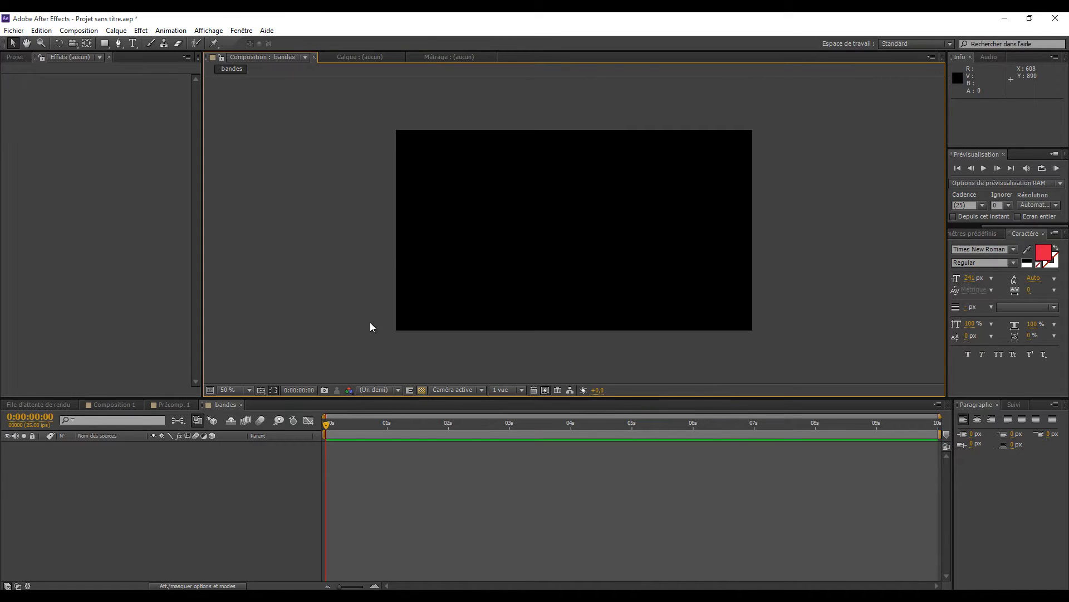
- Draw a blue rectangle about 1396 × 88 px along the frame's upper edge, extending past both sides, and deselect it
{"action": "left_click", "coordinate": [105, 44]}
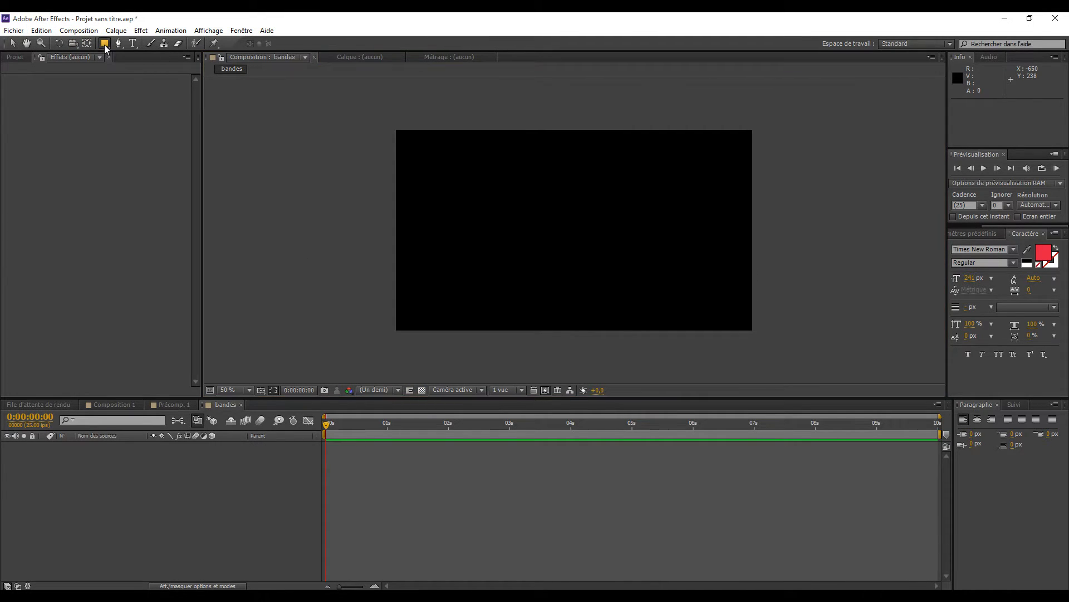
{"action": "left_click", "coordinate": [379, 127]}
{"action": "left_click_drag", "start_coordinate": [380, 127], "coordinate": [767, 151]}
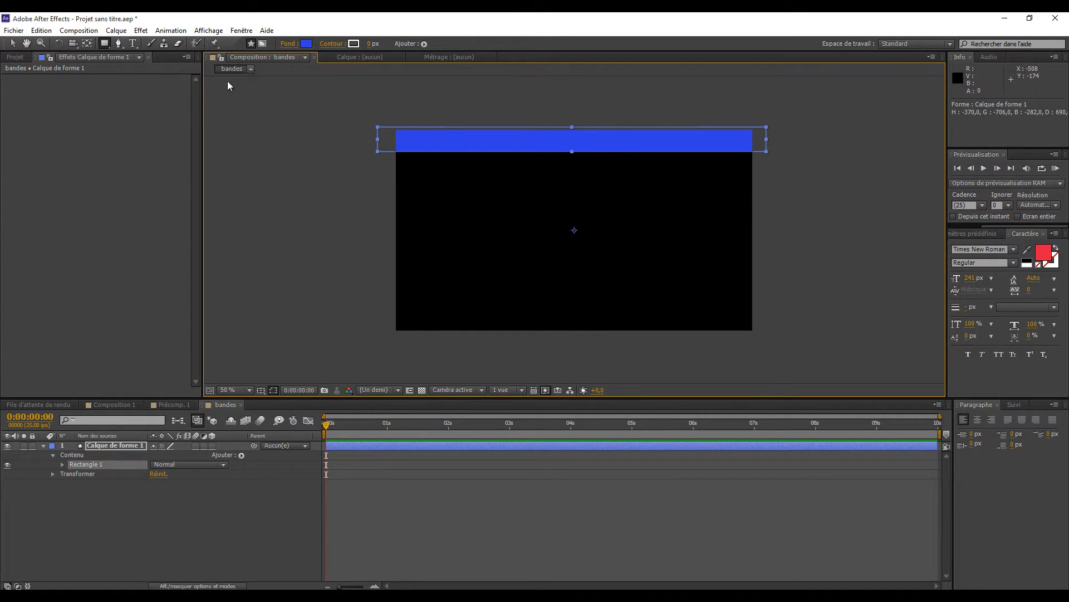
{"action": "left_click", "coordinate": [13, 43]}
{"action": "left_click", "coordinate": [194, 492]}
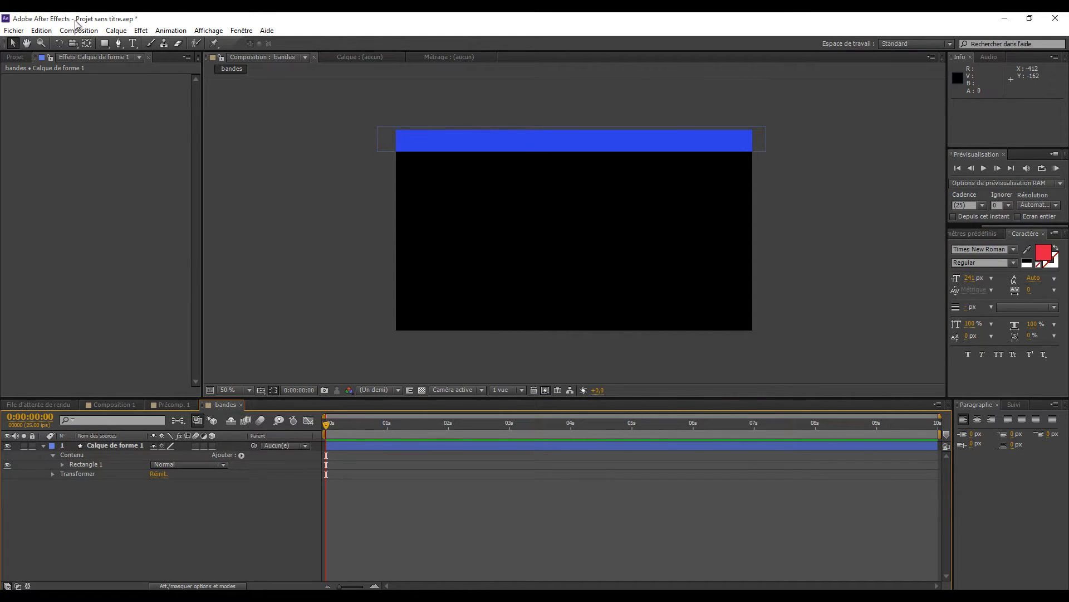
- Apply the Volet linéaire transition effect to the shape layer Calque de forme 1
{"action": "left_click", "coordinate": [143, 32]}
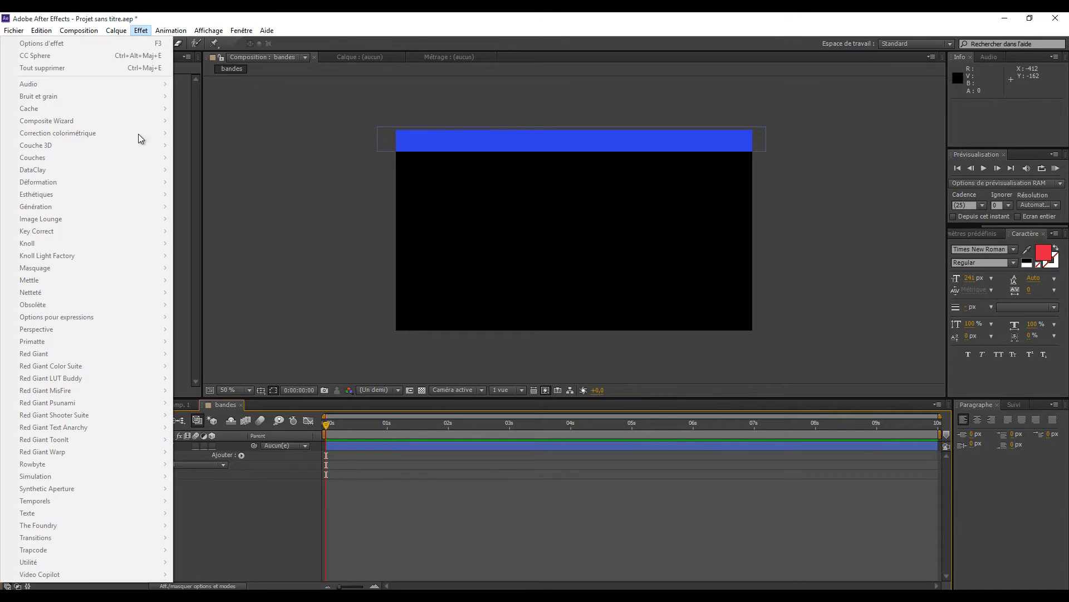
{"action": "left_click", "coordinate": [243, 537]}
{"action": "left_click", "coordinate": [97, 445]}
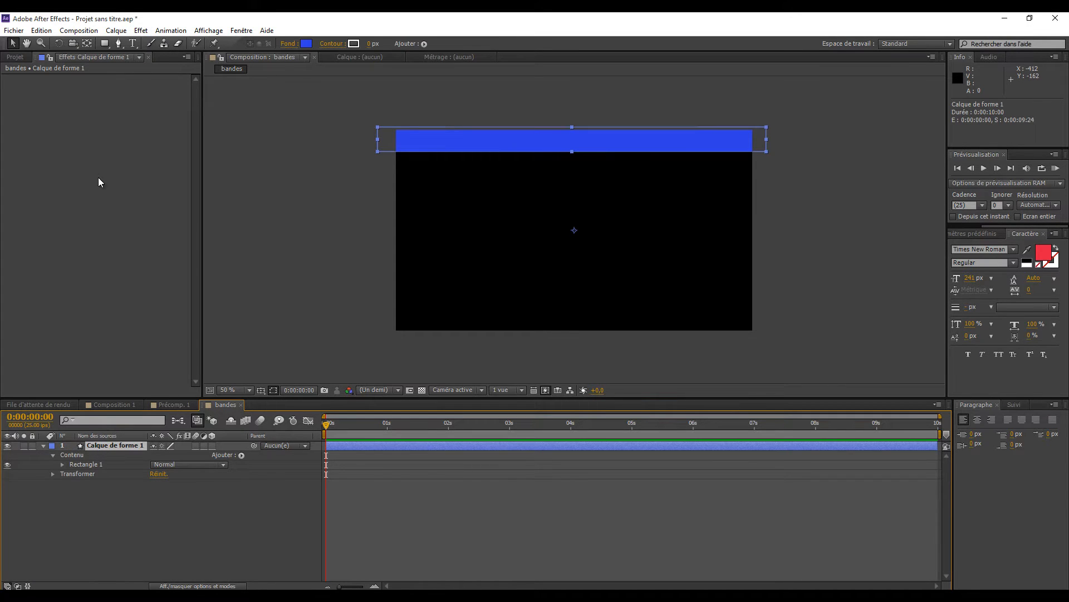
{"action": "left_click", "coordinate": [141, 30]}
{"action": "left_click", "coordinate": [51, 585]}
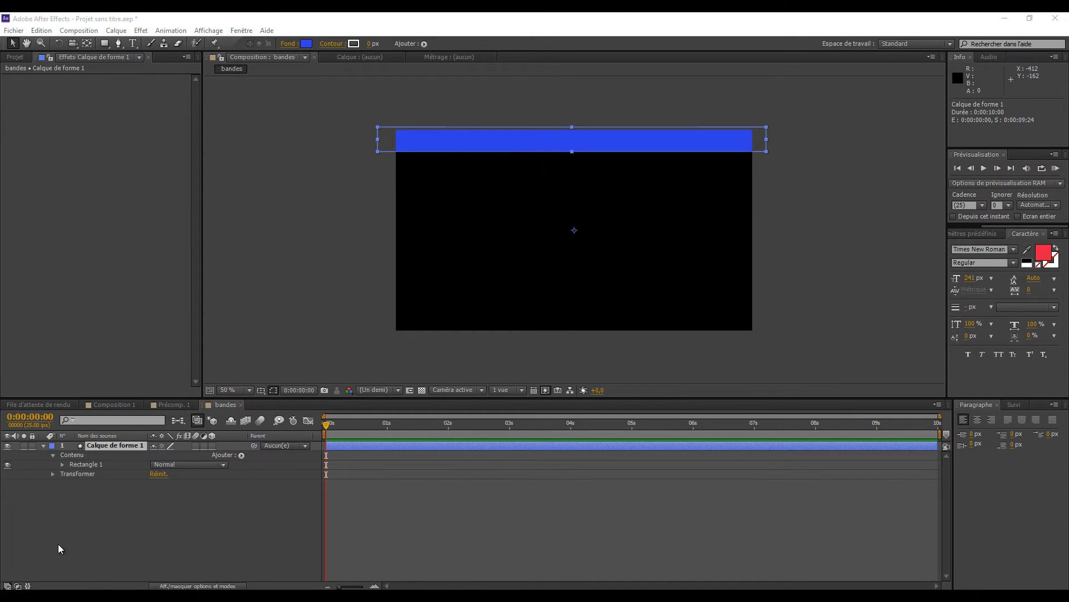
{"action": "left_click", "coordinate": [140, 31]}
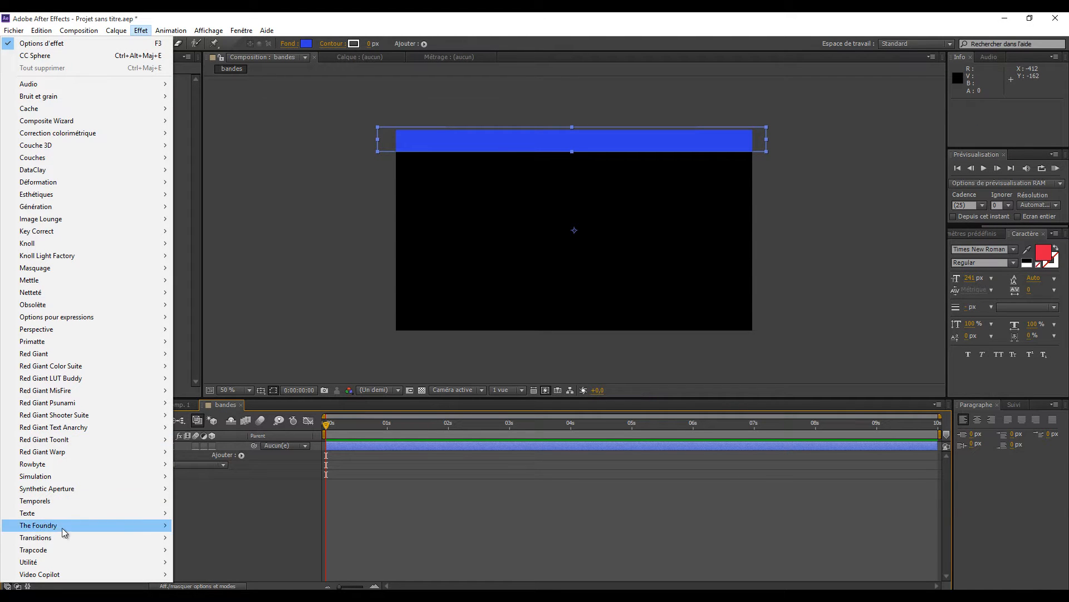
{"action": "mouse_move", "coordinate": [74, 541]}
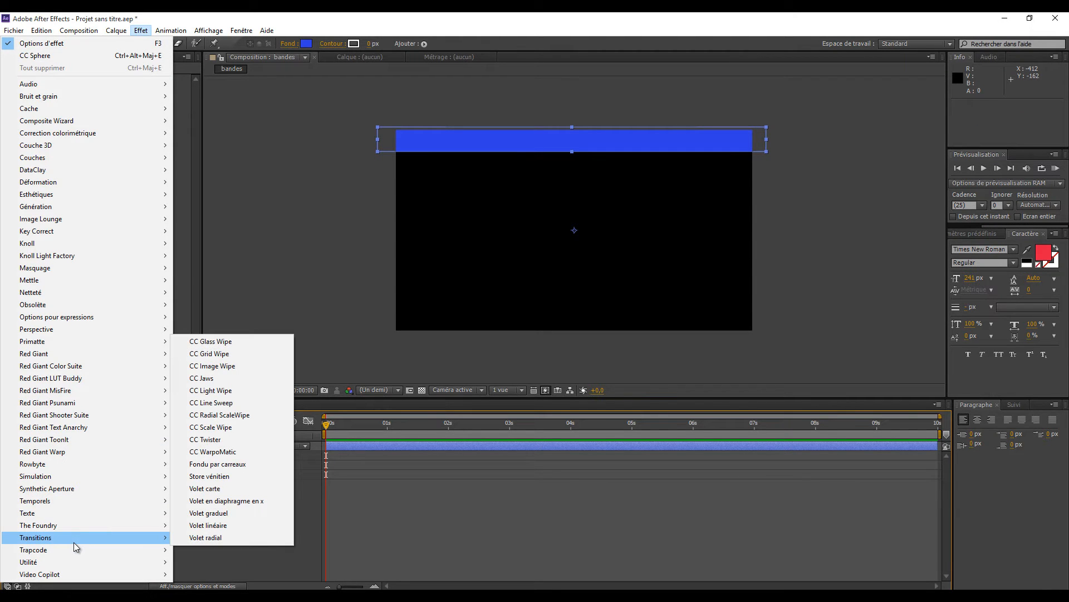
{"action": "left_click", "coordinate": [194, 525]}
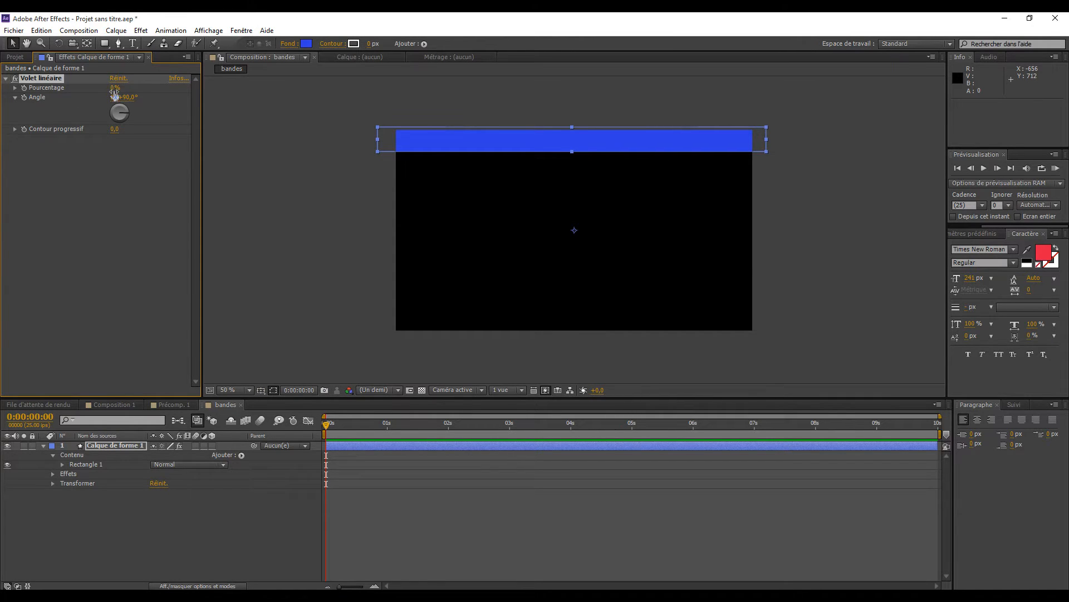
- Keyframe the Volet linéaire percentage from 100% at 0 s to 0% at 1 s
{"action": "left_click_drag", "start_coordinate": [115, 89], "coordinate": [194, 90]}
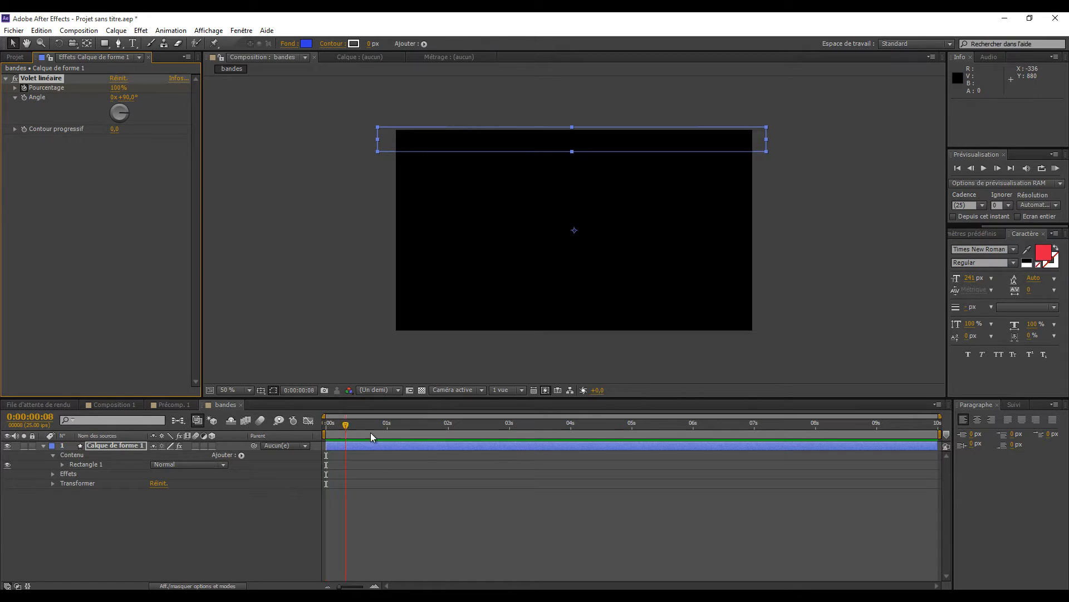
{"action": "left_click_drag", "start_coordinate": [371, 432], "coordinate": [387, 432]}
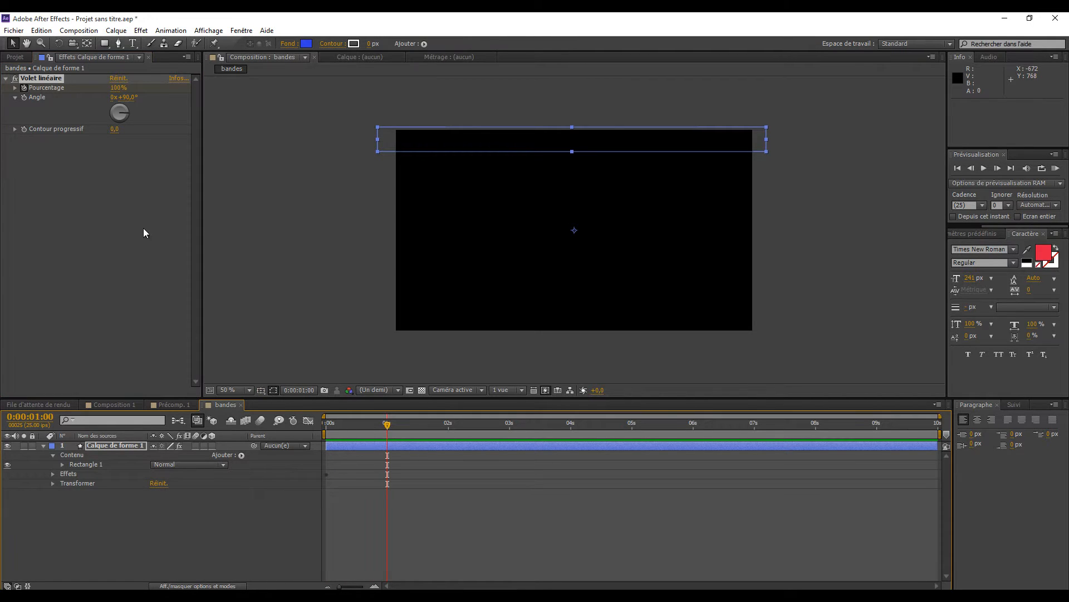
{"action": "left_click", "coordinate": [119, 88]}
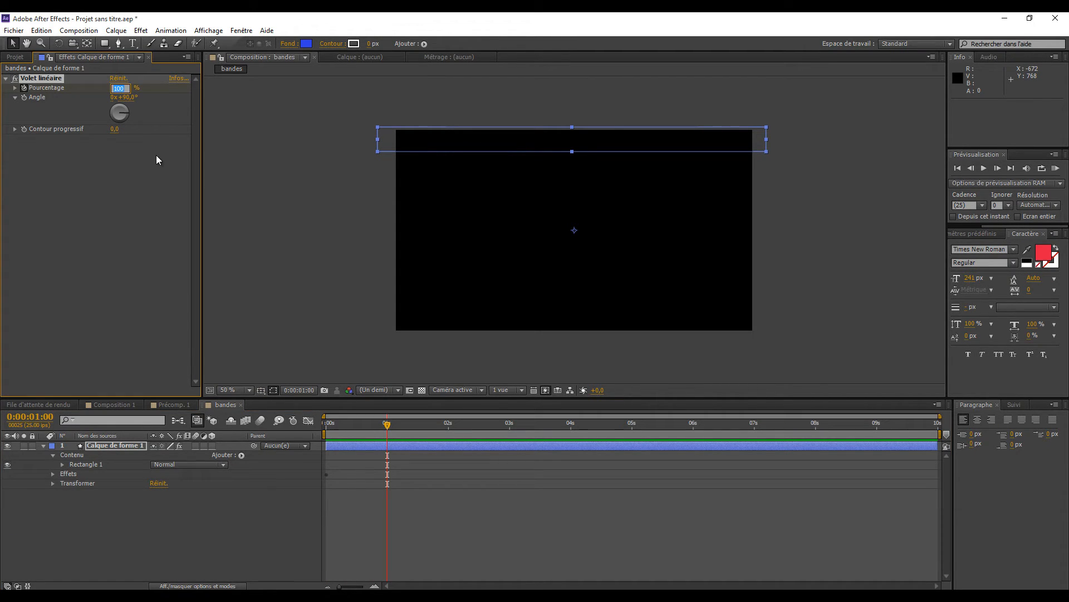
{"action": "type", "text": "0"}
{"action": "key", "text": "Return"}
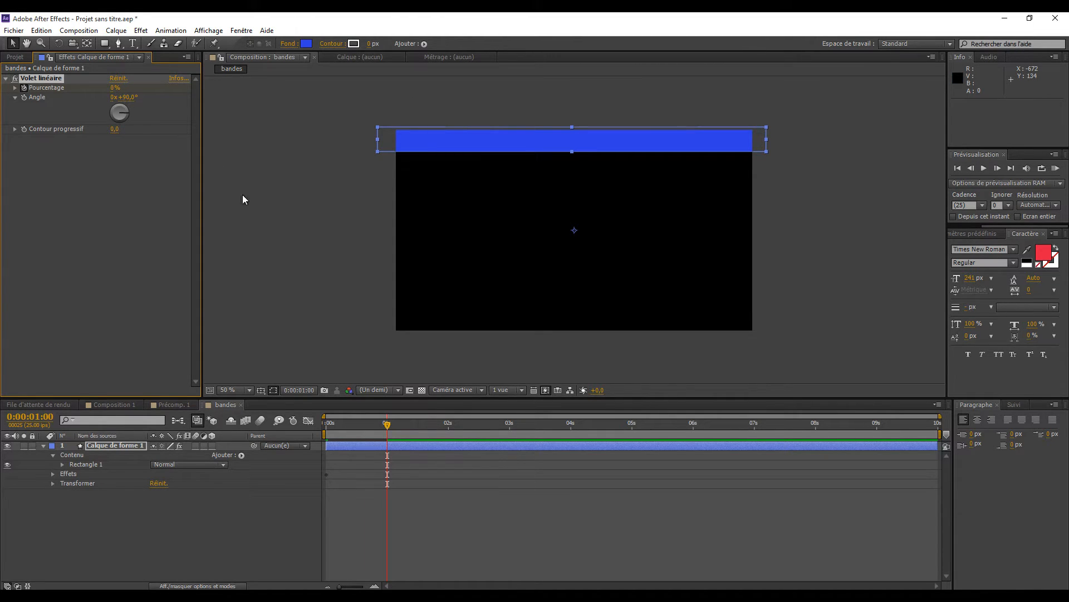
- Set the linear wipe's angle to 45°, check the animation, and collapse the shape layer's properties
{"action": "left_click_drag", "start_coordinate": [381, 424], "coordinate": [355, 434]}
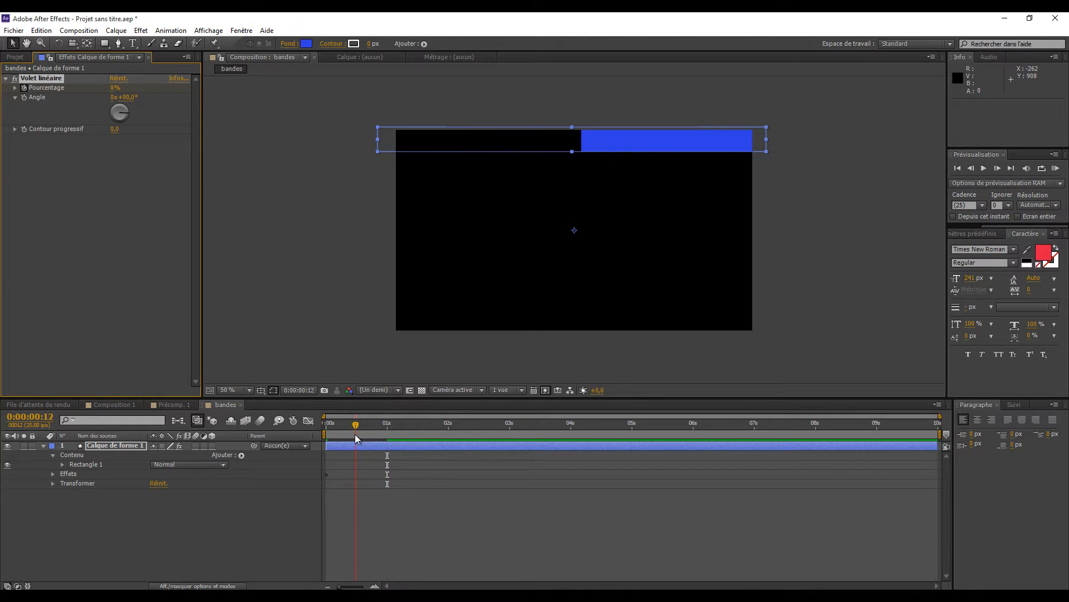
{"action": "left_click", "coordinate": [124, 97]}
{"action": "type", "text": "45"}
{"action": "key", "text": "Return"}
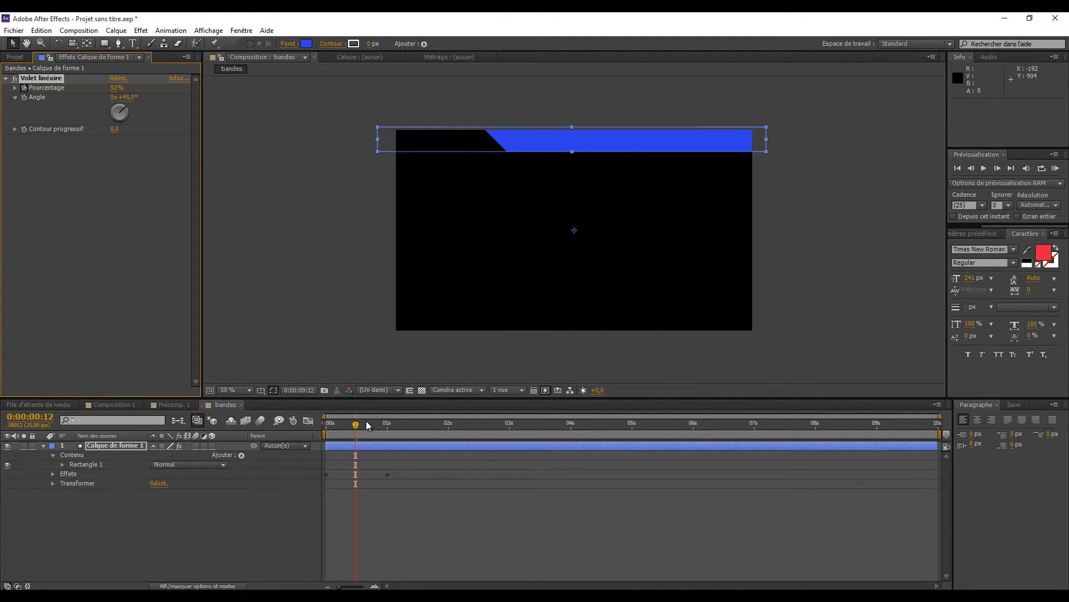
{"action": "left_click_drag", "start_coordinate": [354, 427], "coordinate": [328, 454]}
{"action": "left_click", "coordinate": [43, 445]}
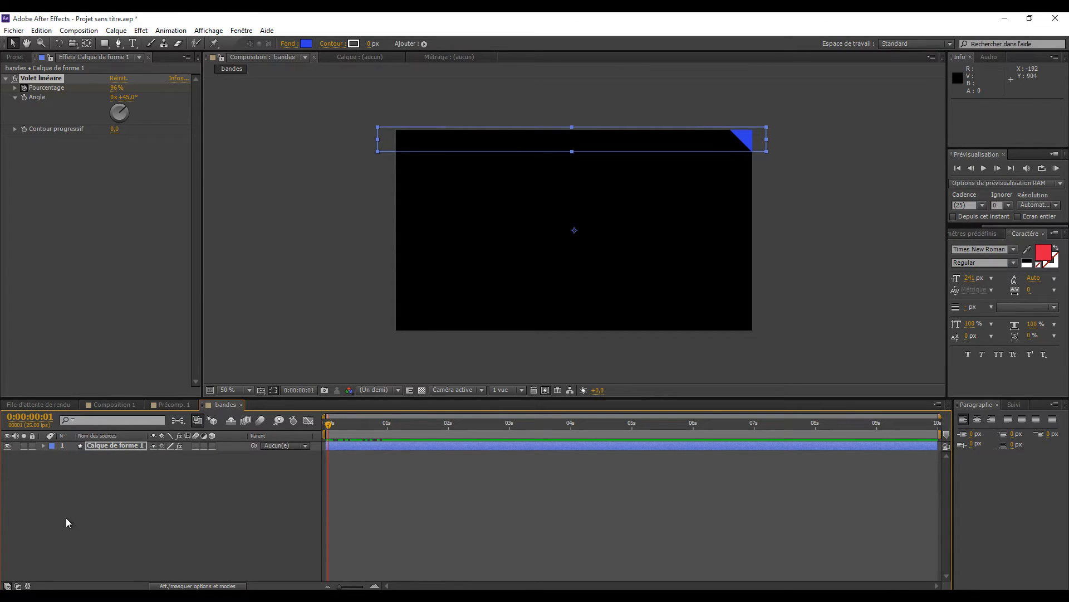
- Duplicate the band's shape layer and place the copy lower in the frame at position 638, 523
{"action": "left_click", "coordinate": [109, 444]}
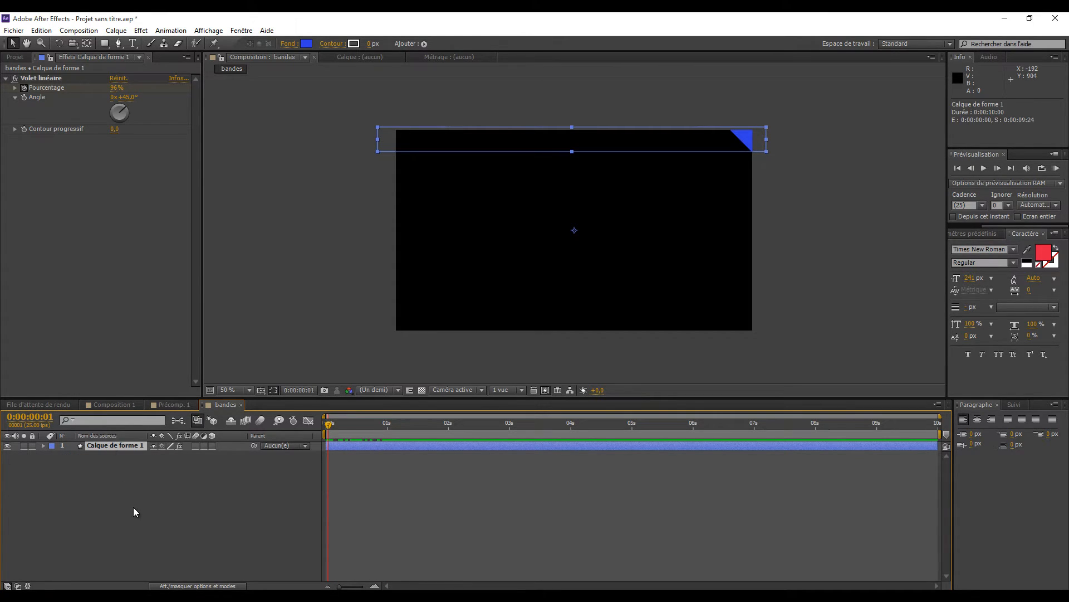
{"action": "key", "text": "ctrl+d"}
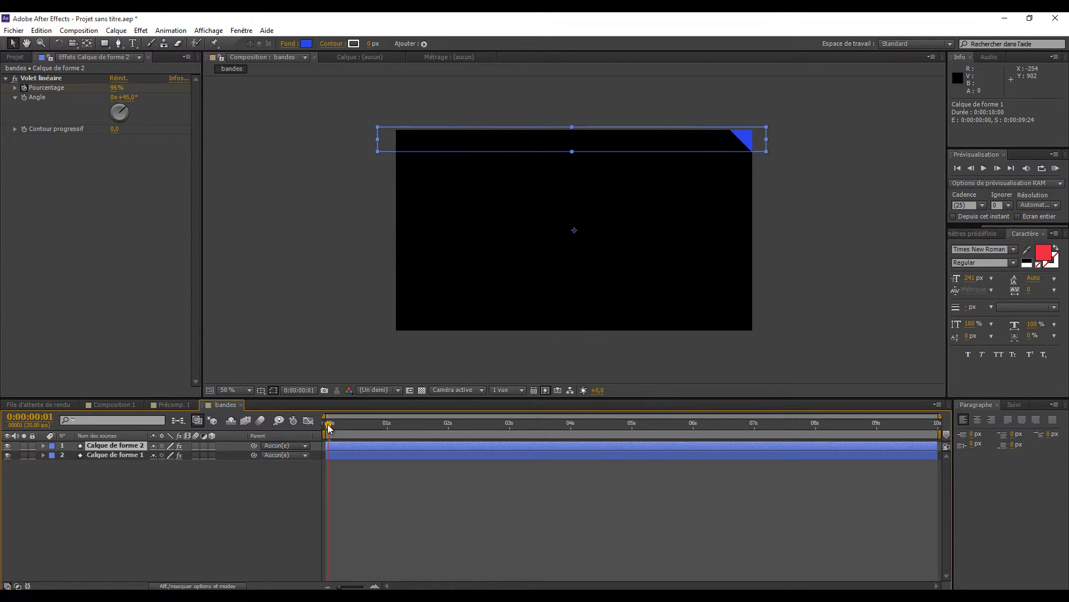
{"action": "left_click_drag", "start_coordinate": [329, 428], "coordinate": [382, 435]}
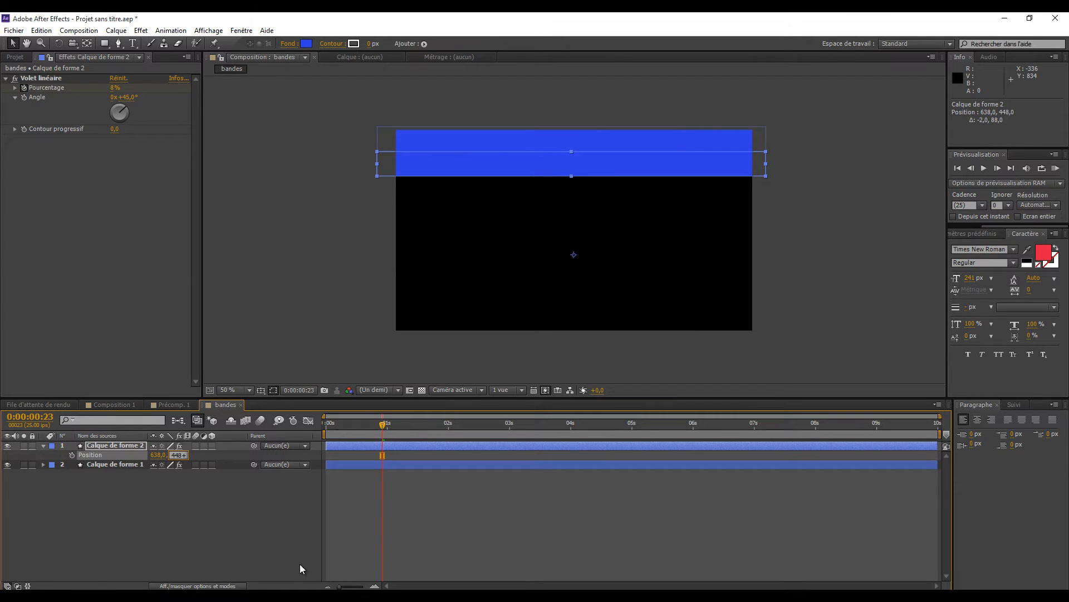
{"action": "type", "text": "75"}
{"action": "key", "text": "Return"}
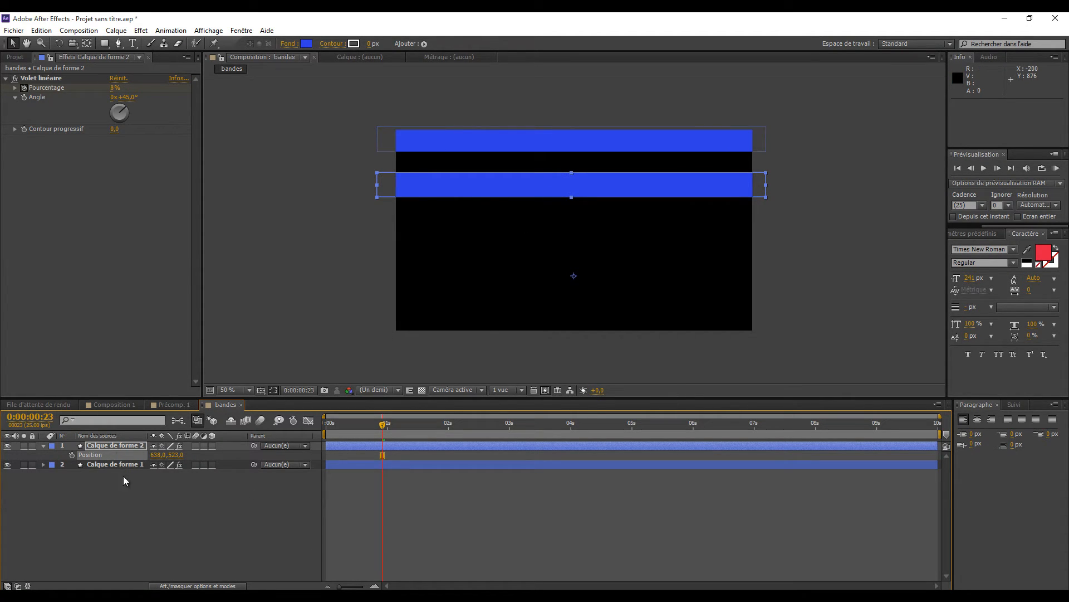
- Duplicate the second band's layer and place the new copy below it at position 638, 598
{"action": "key", "text": "ctrl+d"}
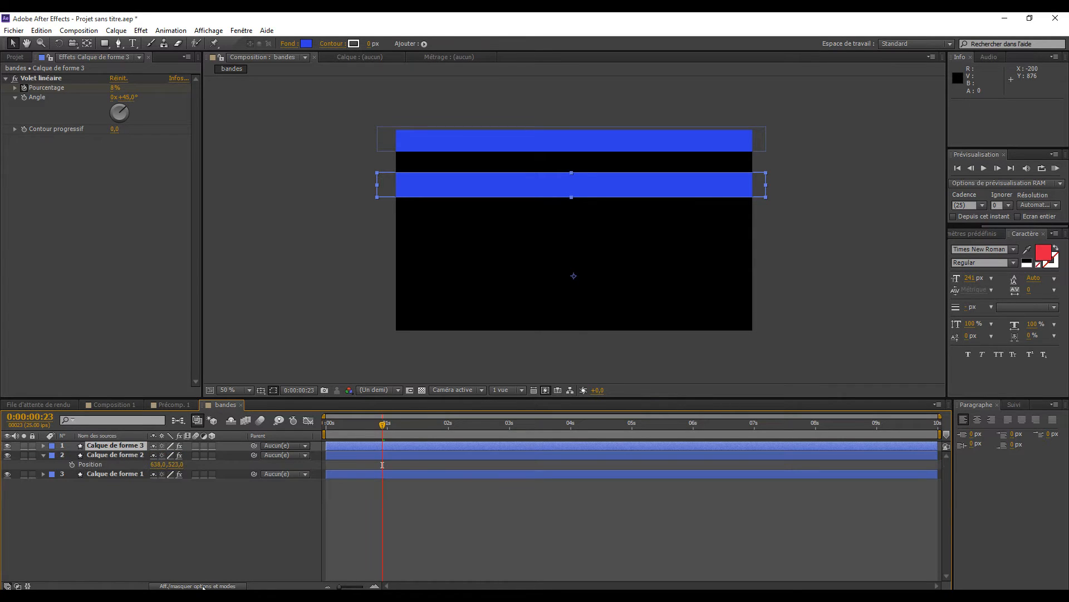
{"action": "left_click", "coordinate": [509, 190]}
{"action": "left_click_drag", "start_coordinate": [502, 184], "coordinate": [503, 211]}
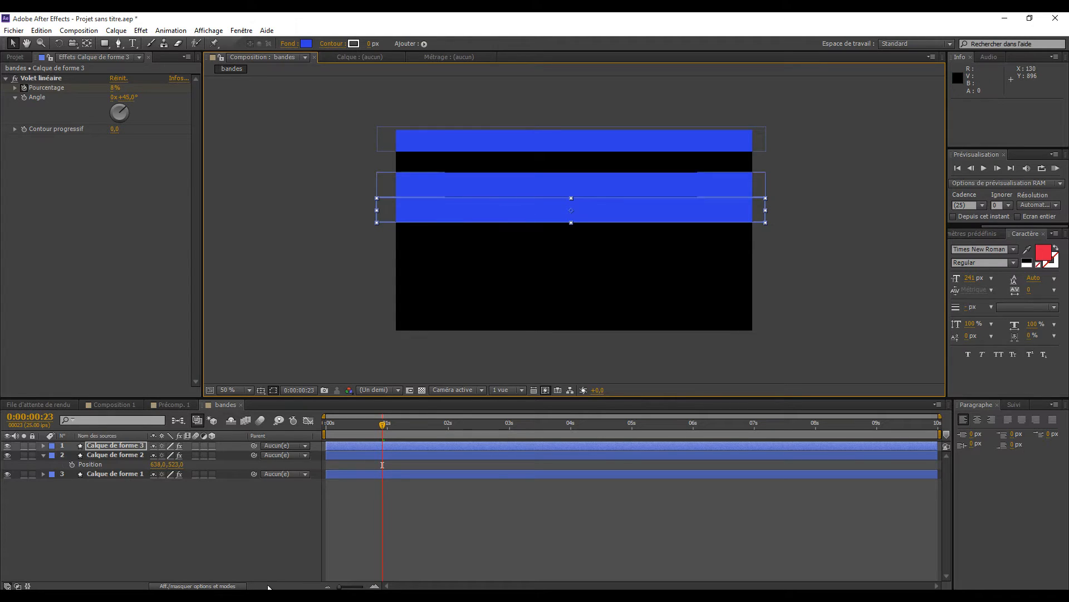
{"action": "key", "text": "p"}
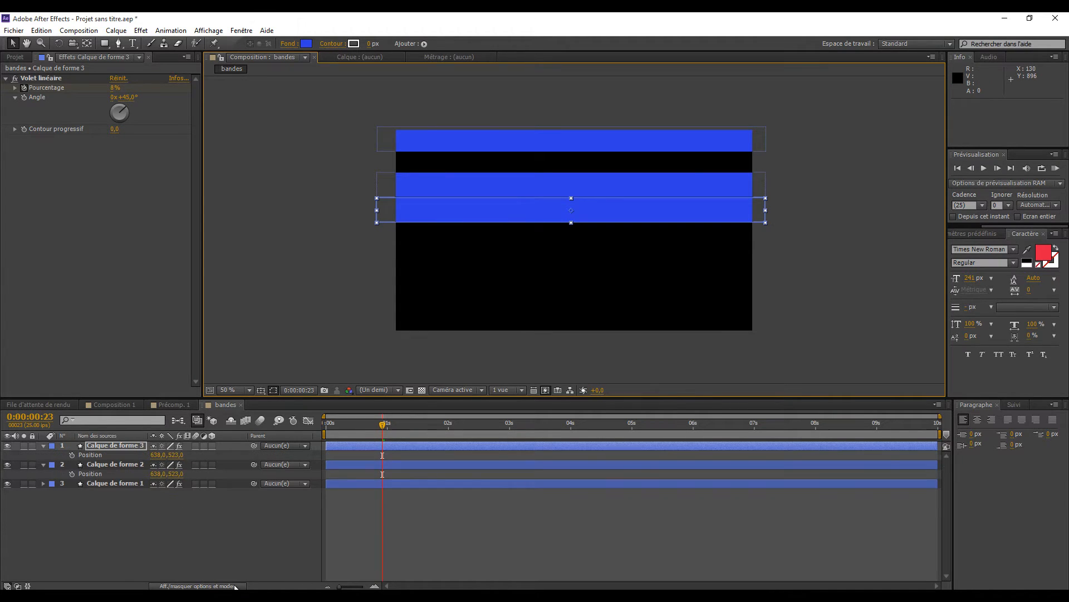
{"action": "left_click", "coordinate": [176, 454]}
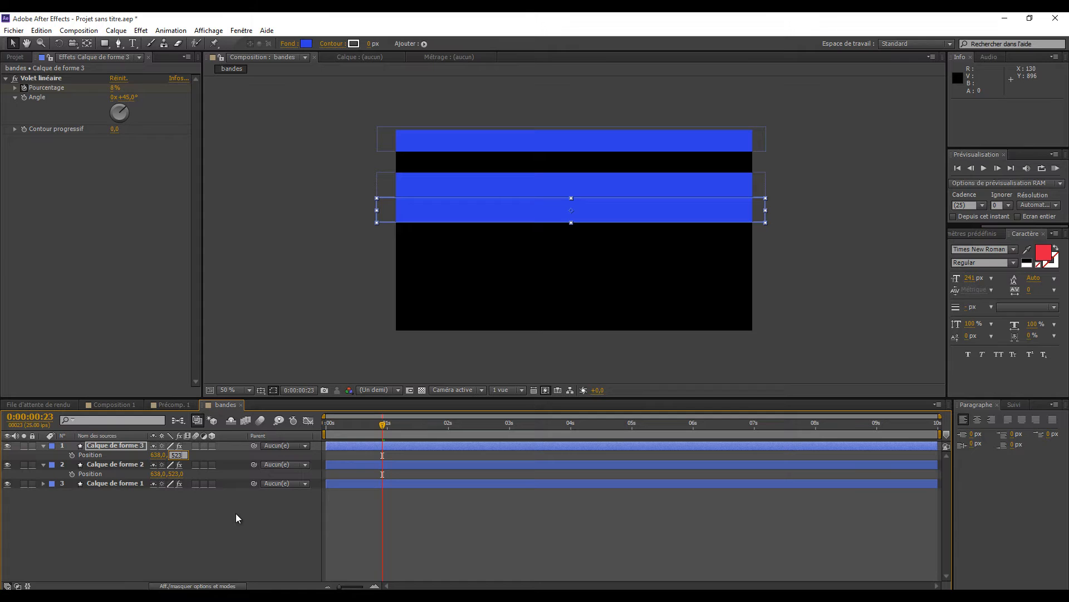
{"action": "type", "text": "+75"}
{"action": "key", "text": "Return"}
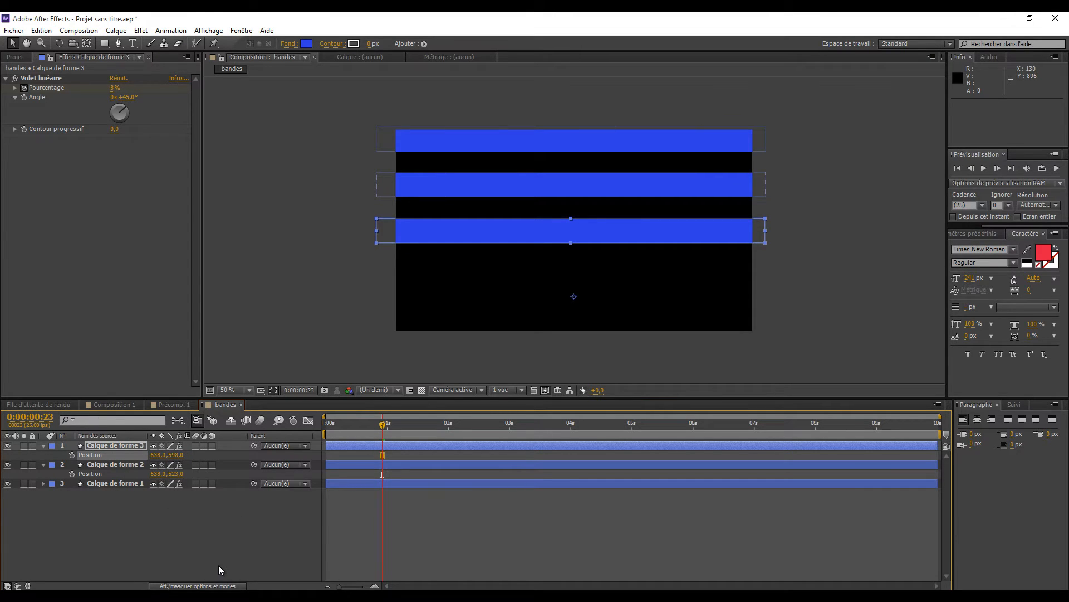
- Duplicate the third band's layer and place the new copy below it at position 636, 757
{"action": "key", "text": "ctrl+d"}
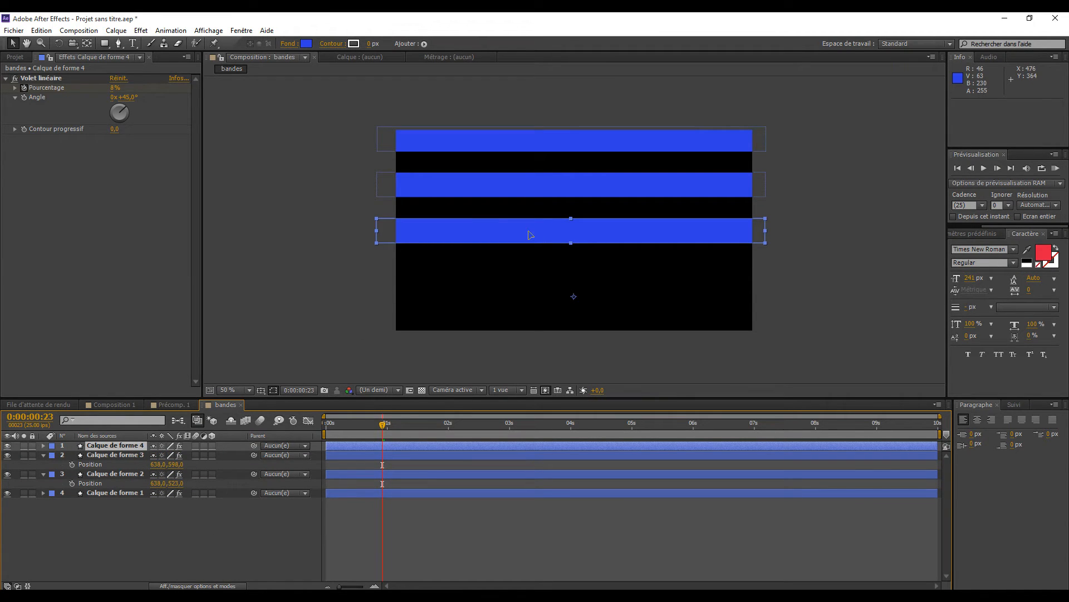
{"action": "left_click_drag", "start_coordinate": [529, 235], "coordinate": [529, 257]}
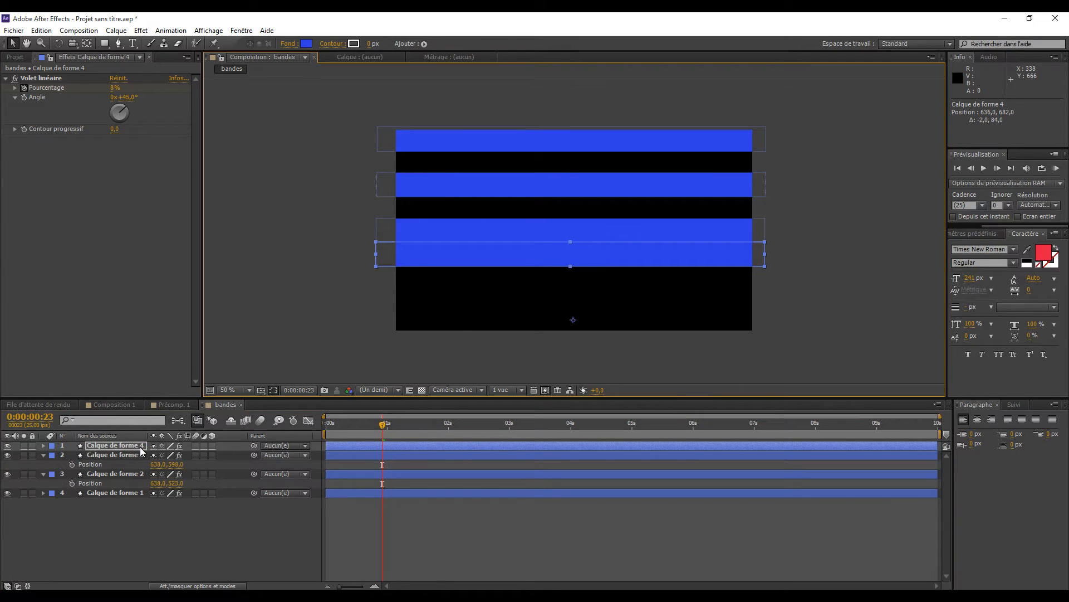
{"action": "key", "text": "alt+shift+p"}
{"action": "left_click", "coordinate": [176, 454]}
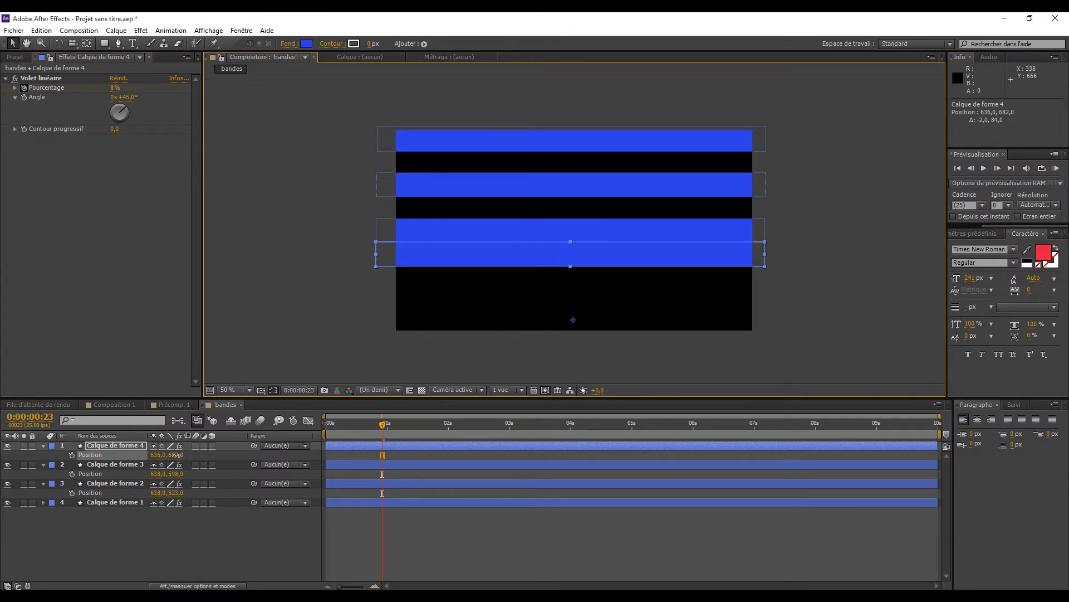
{"action": "left_click", "coordinate": [185, 454]}
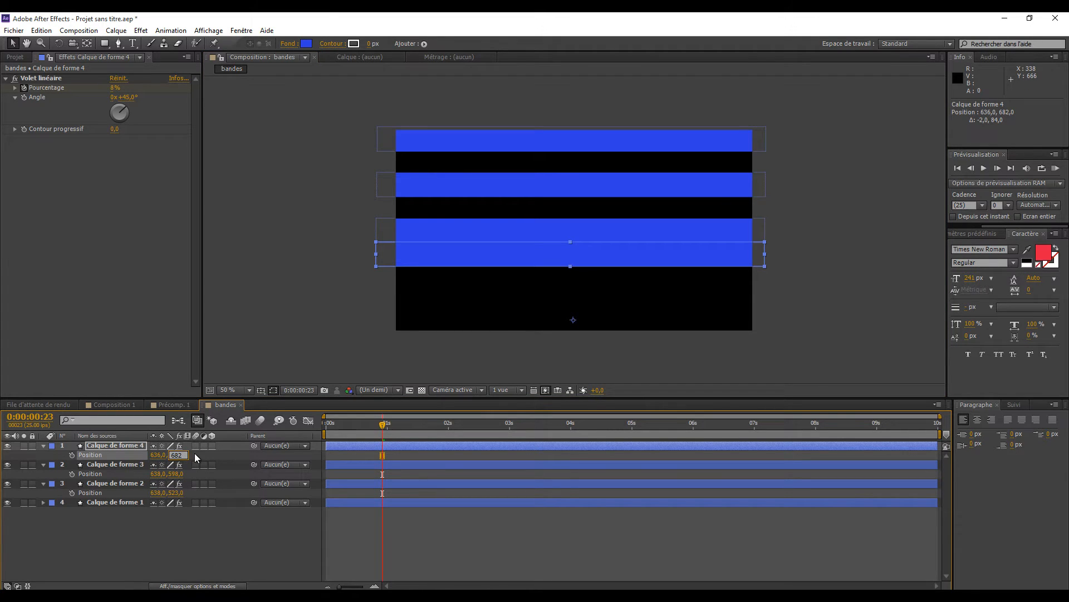
{"action": "key", "text": "Return"}
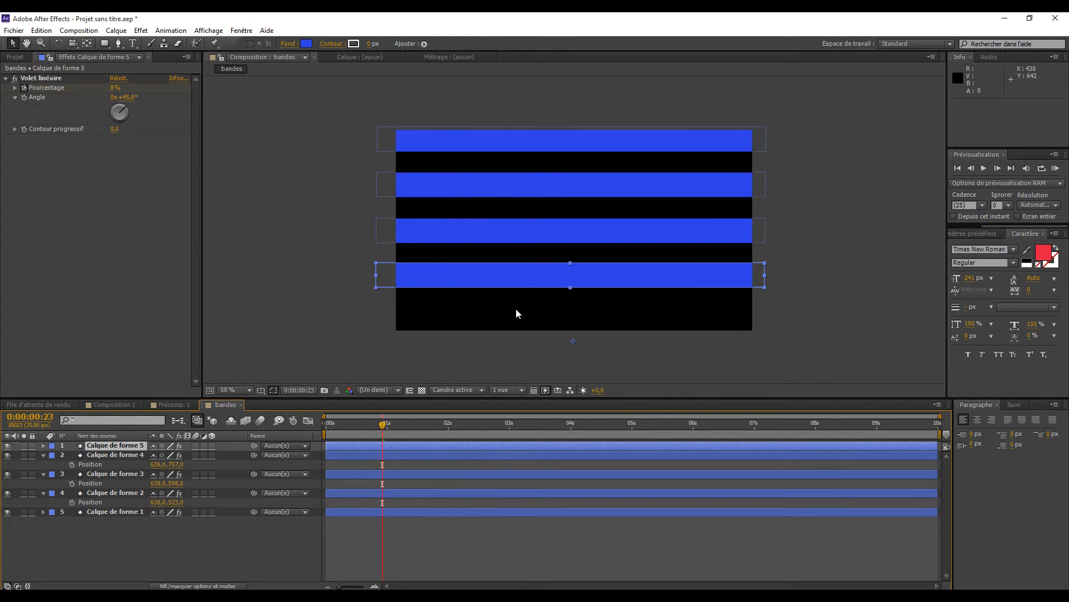
- Duplicate the fourth band's layer and place the new copy at the frame's lower edge at position 634, 922
{"action": "left_click_drag", "start_coordinate": [518, 279], "coordinate": [517, 304]}
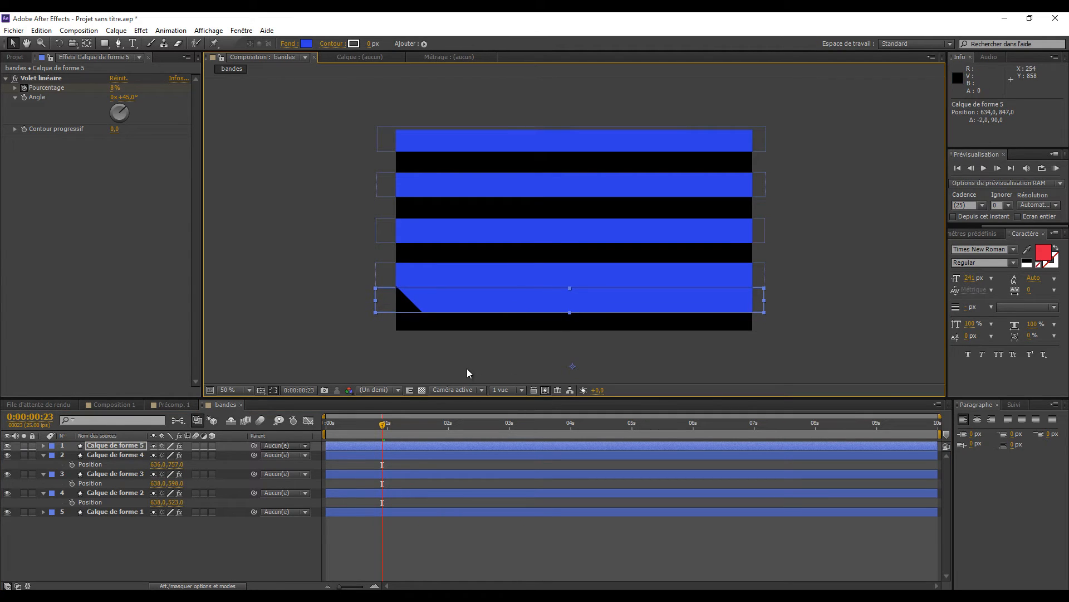
{"action": "left_click", "coordinate": [431, 352]}
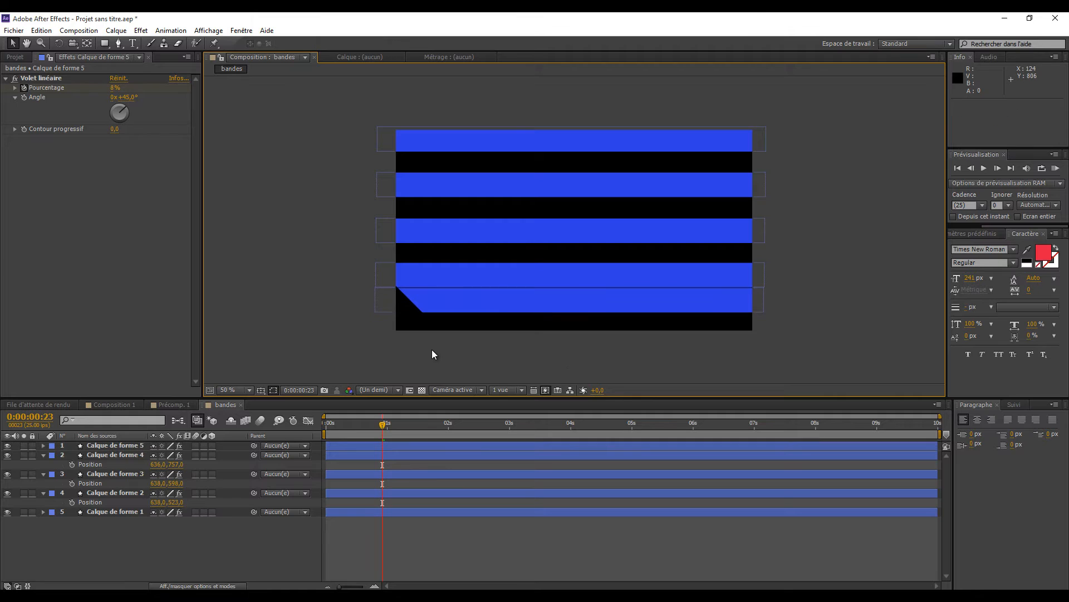
{"action": "left_click", "coordinate": [388, 425]}
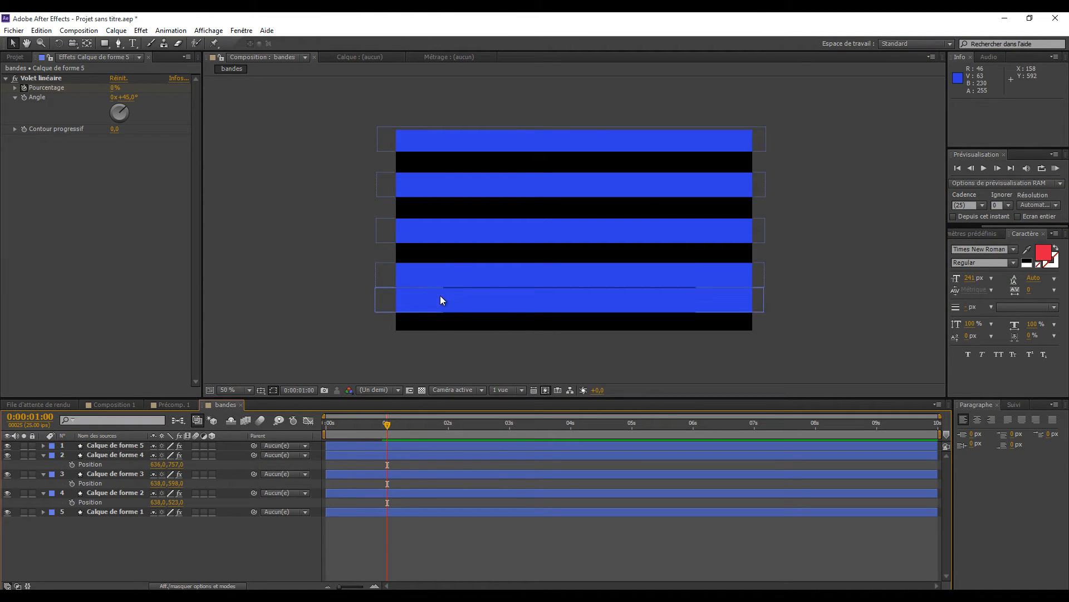
{"action": "left_click", "coordinate": [116, 445]}
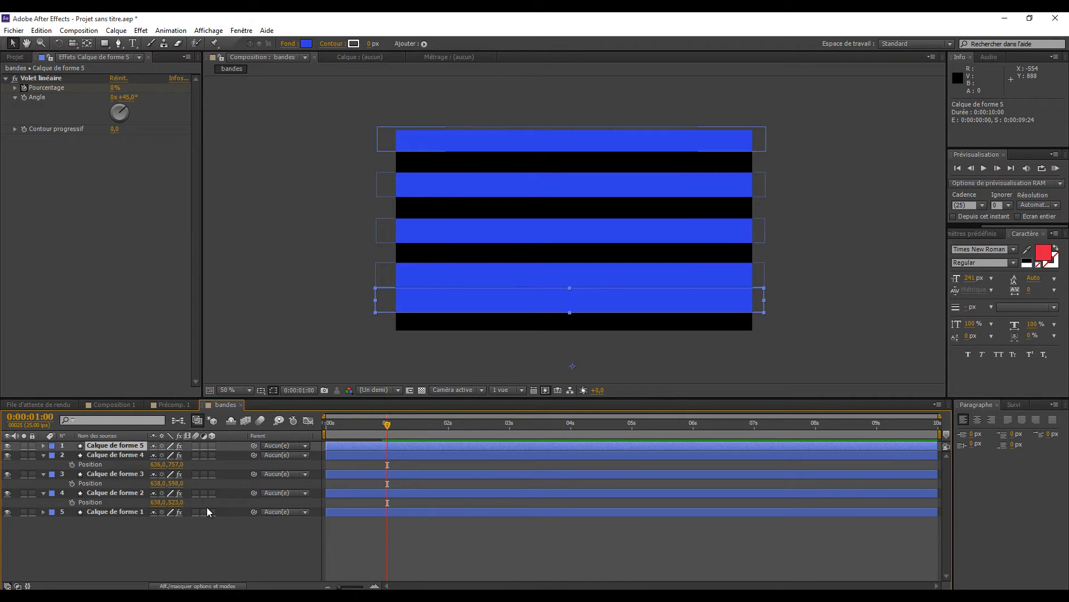
{"action": "key", "text": "p"}
{"action": "left_click", "coordinate": [178, 455]}
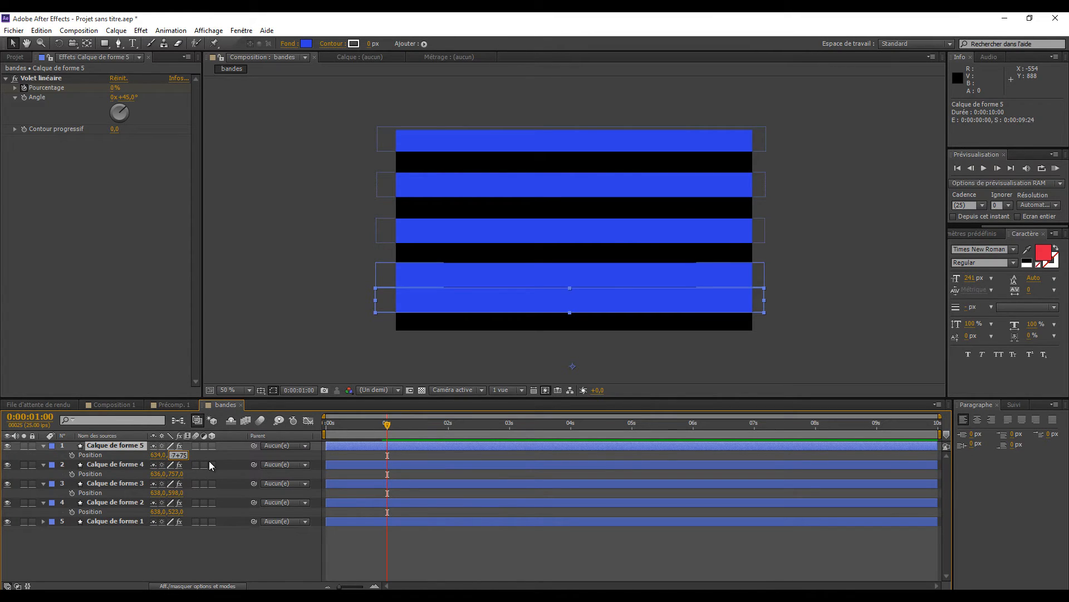
{"action": "left_click", "coordinate": [356, 361]}
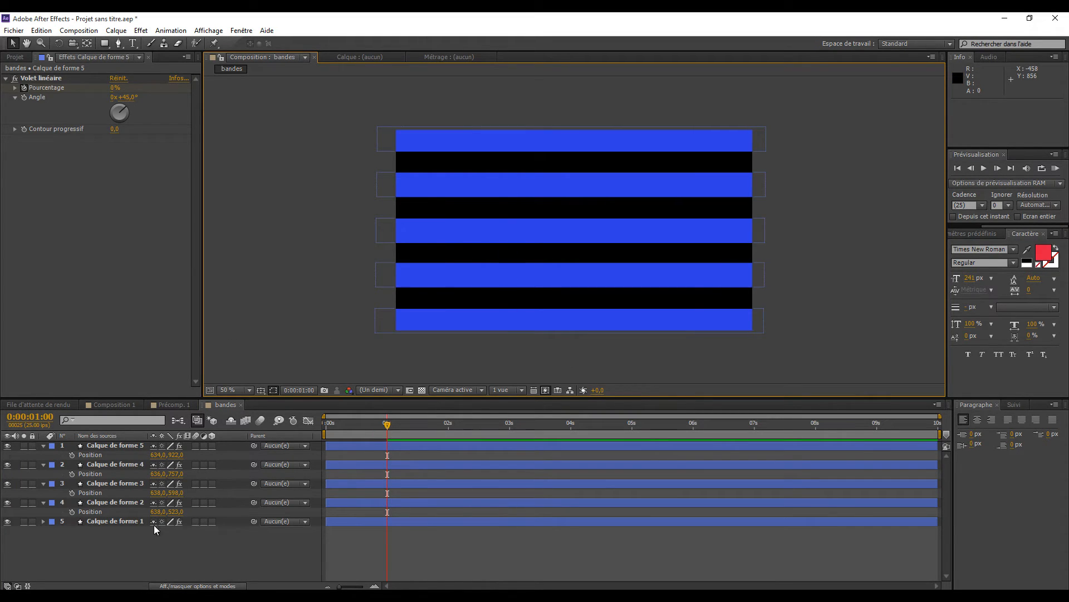
- Collapse the position properties of the four duplicated band layers
{"action": "left_click", "coordinate": [43, 445]}
{"action": "left_click", "coordinate": [43, 454]}
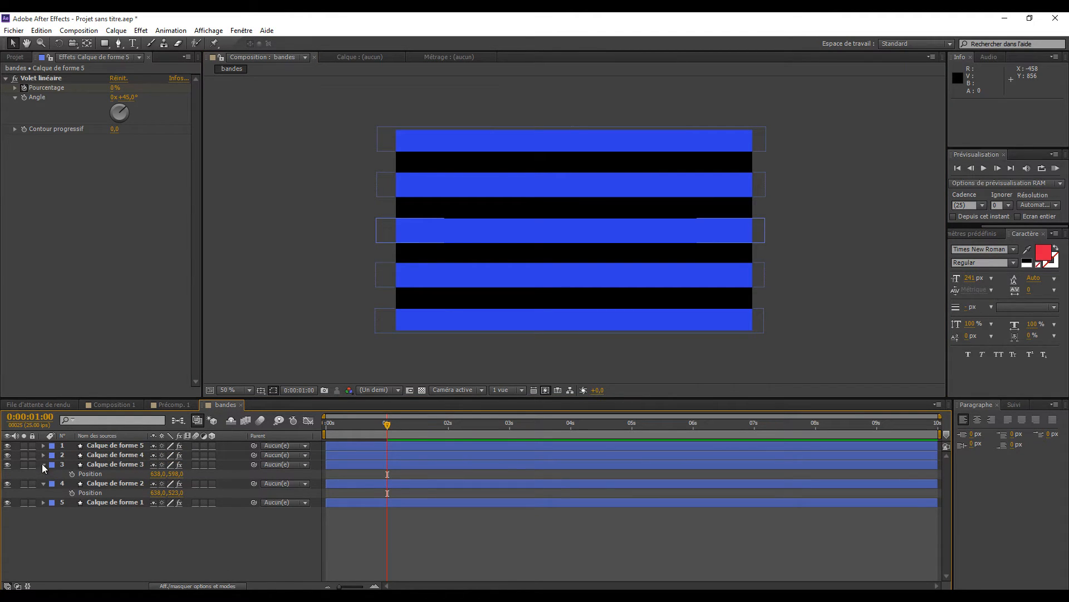
{"action": "left_click", "coordinate": [43, 465]}
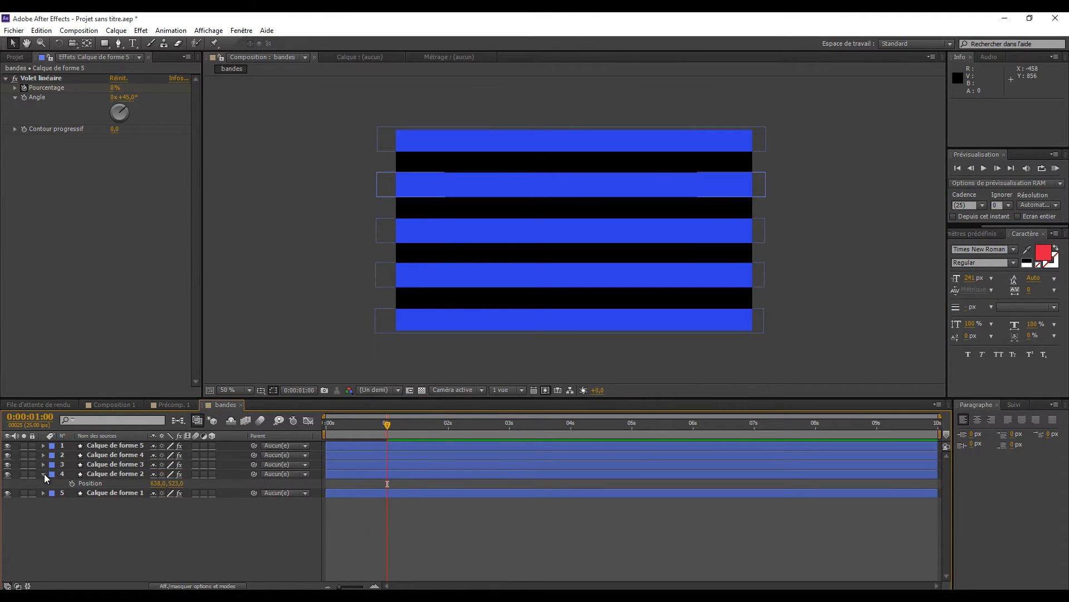
{"action": "left_click", "coordinate": [43, 473]}
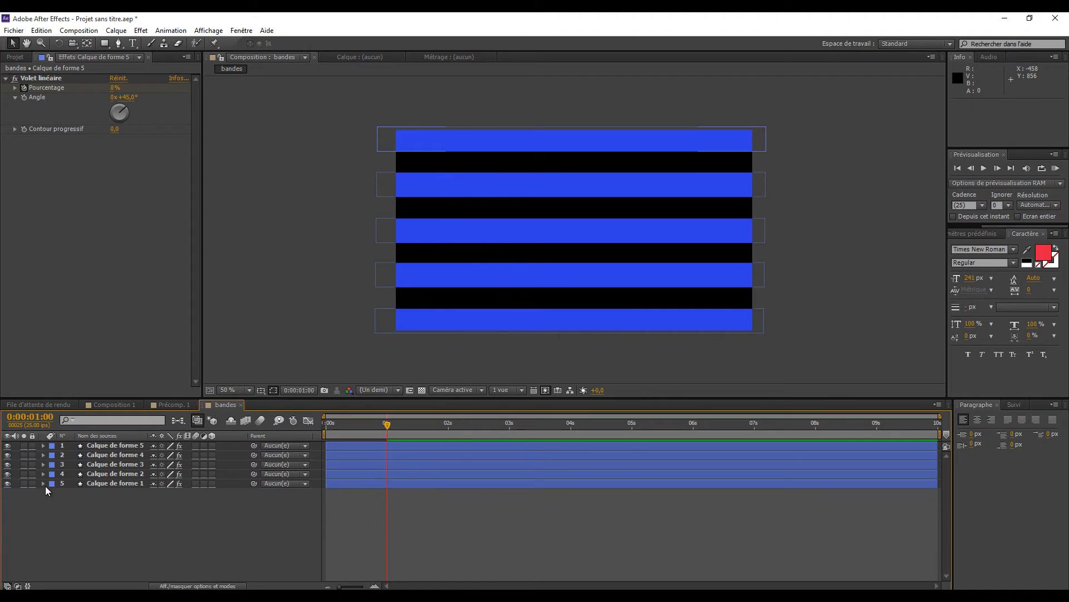
- Precompose all five band layers into a new composition named sphere, transferring all attributes
{"action": "left_click", "coordinate": [108, 444]}
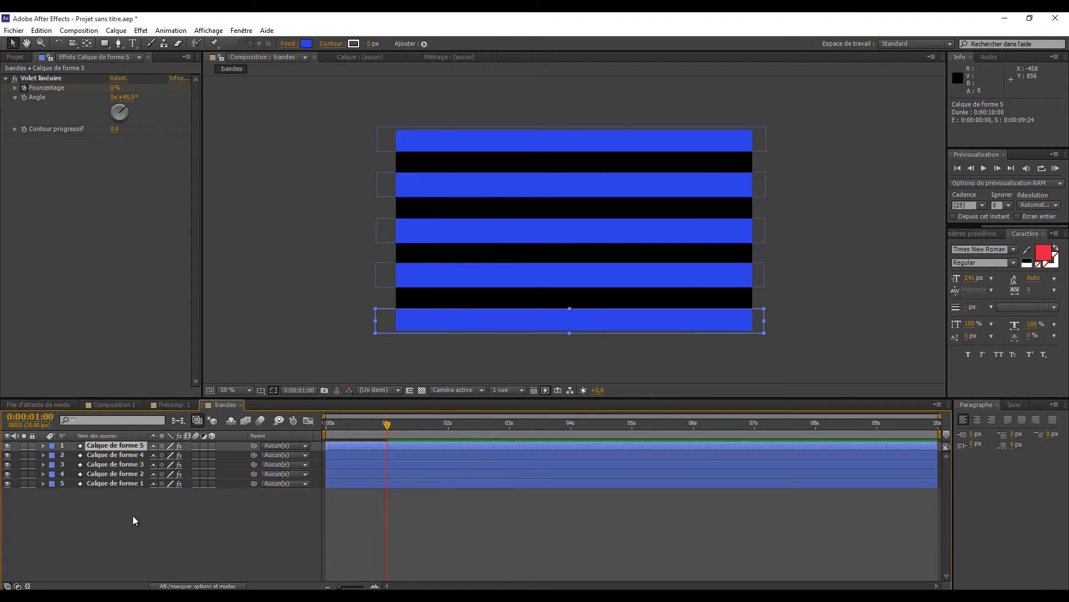
{"action": "left_click", "coordinate": [110, 484], "text": "shift"}
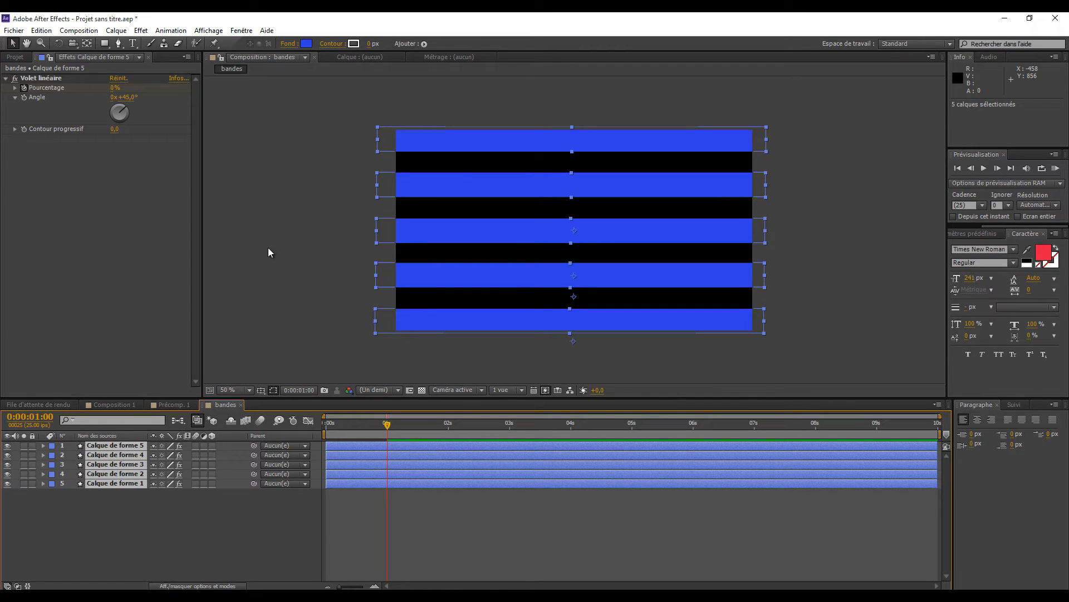
{"action": "left_click", "coordinate": [116, 31]}
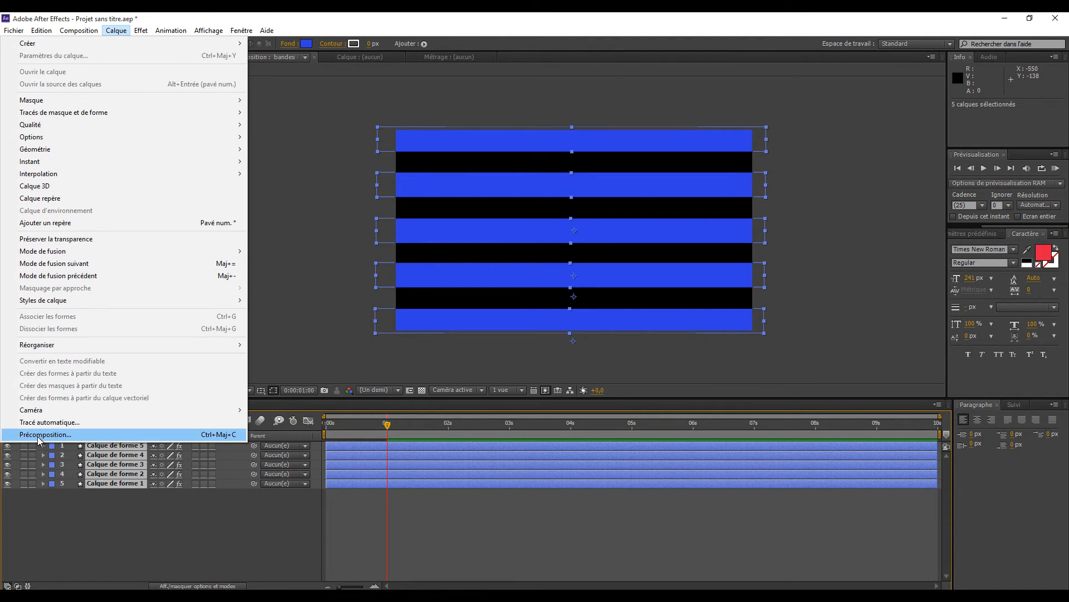
{"action": "left_click", "coordinate": [38, 435]}
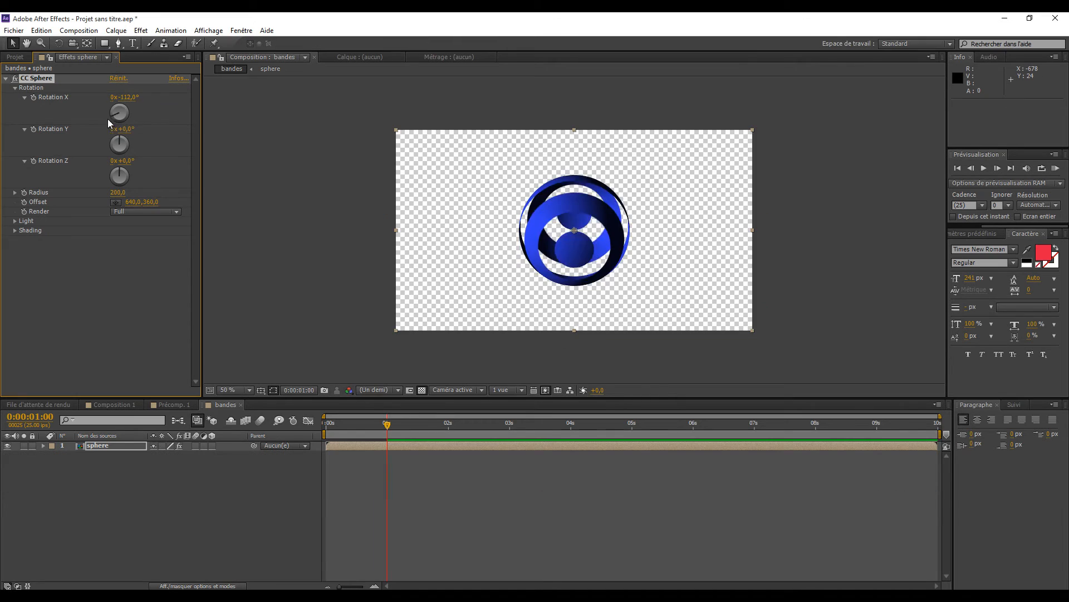
- Try out Rotation X and Rotation Z of the CC Sphere effect, and reset both to 0°
{"action": "left_click_drag", "start_coordinate": [108, 119], "coordinate": [286, 246]}
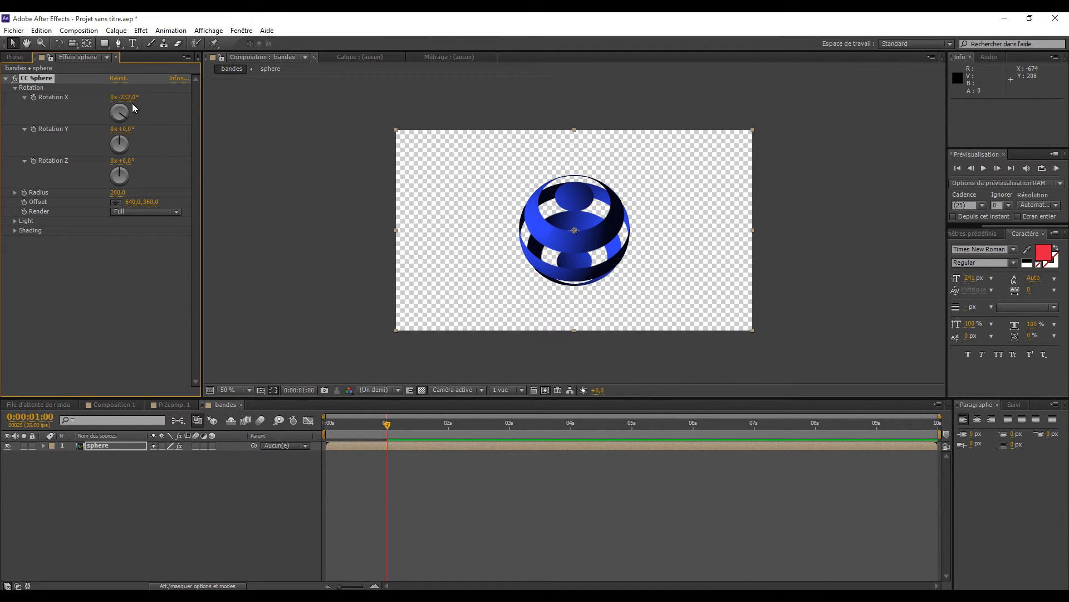
{"action": "left_click_drag", "start_coordinate": [129, 100], "coordinate": [141, 110]}
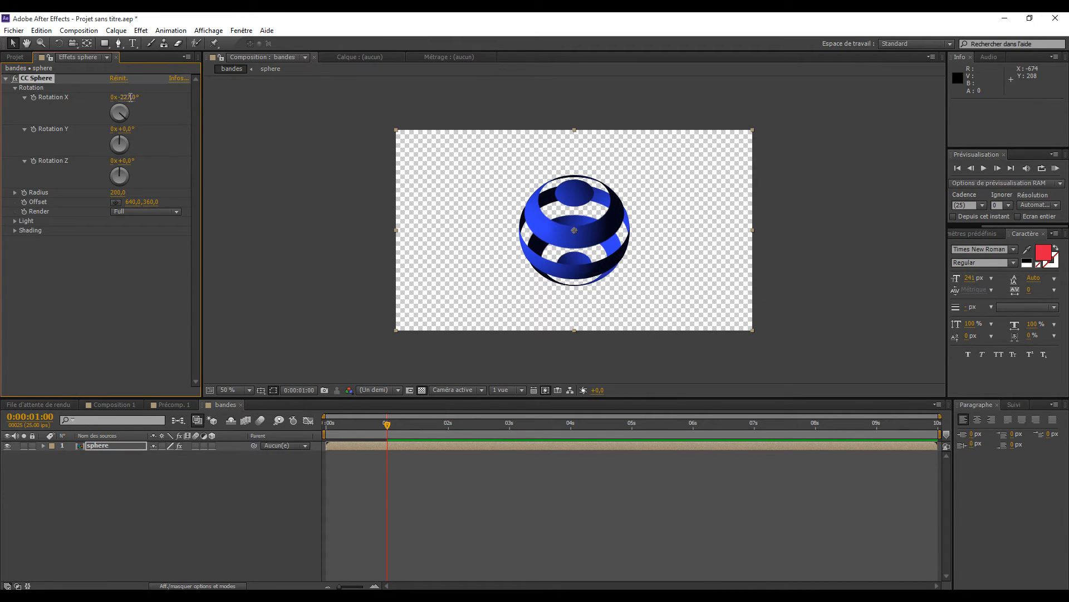
{"action": "type", "text": "0"}
{"action": "key", "text": "Return"}
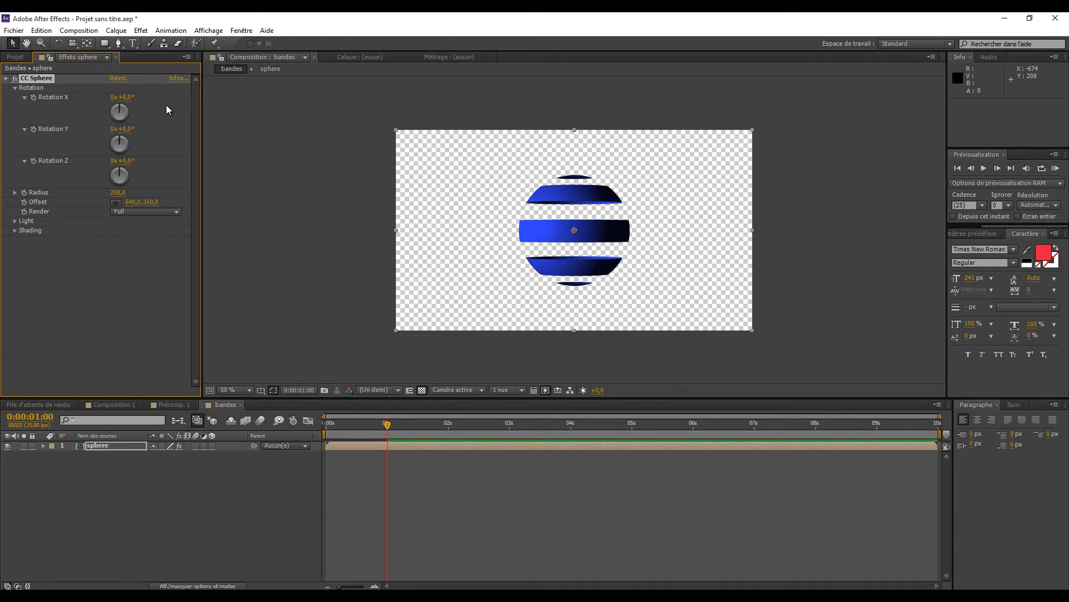
{"action": "mouse_move", "coordinate": [123, 176]}
{"action": "left_mouse_down"}
{"action": "mouse_move", "coordinate": [143, 178]}
{"action": "mouse_move", "coordinate": [118, 170]}
{"action": "mouse_move", "coordinate": [128, 166]}
{"action": "left_mouse_up"}
{"action": "left_click", "coordinate": [128, 163]}
{"action": "type", "text": "0"}
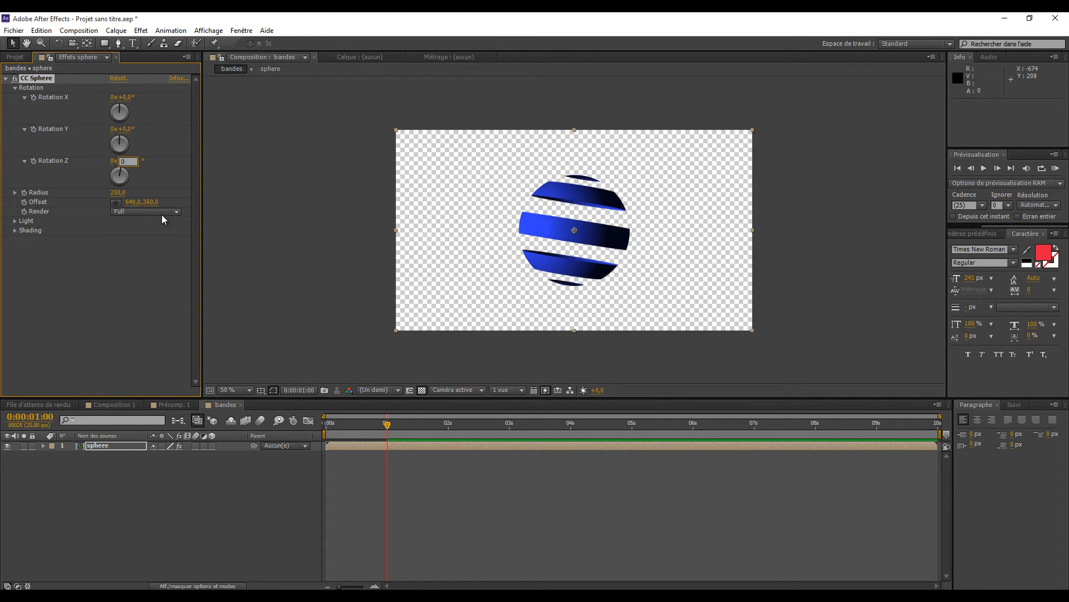
{"action": "key", "text": "Return"}
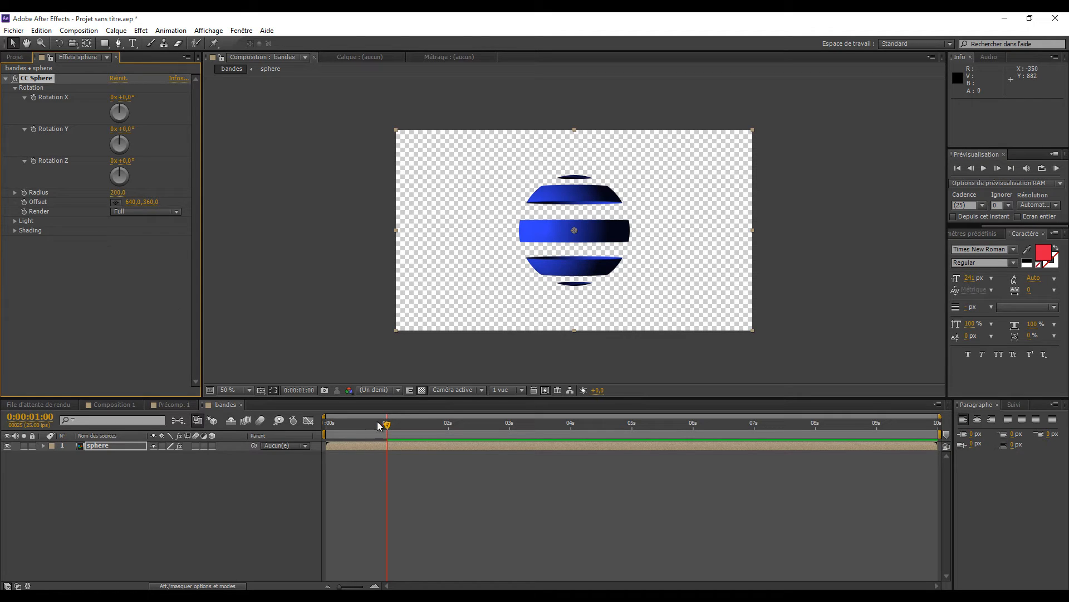
- Scrub through the striped sphere's animation, open the sphere precomposition and go to 0:00:01:01
{"action": "left_click_drag", "start_coordinate": [382, 432], "coordinate": [383, 477]}
{"action": "double_click", "coordinate": [102, 445]}
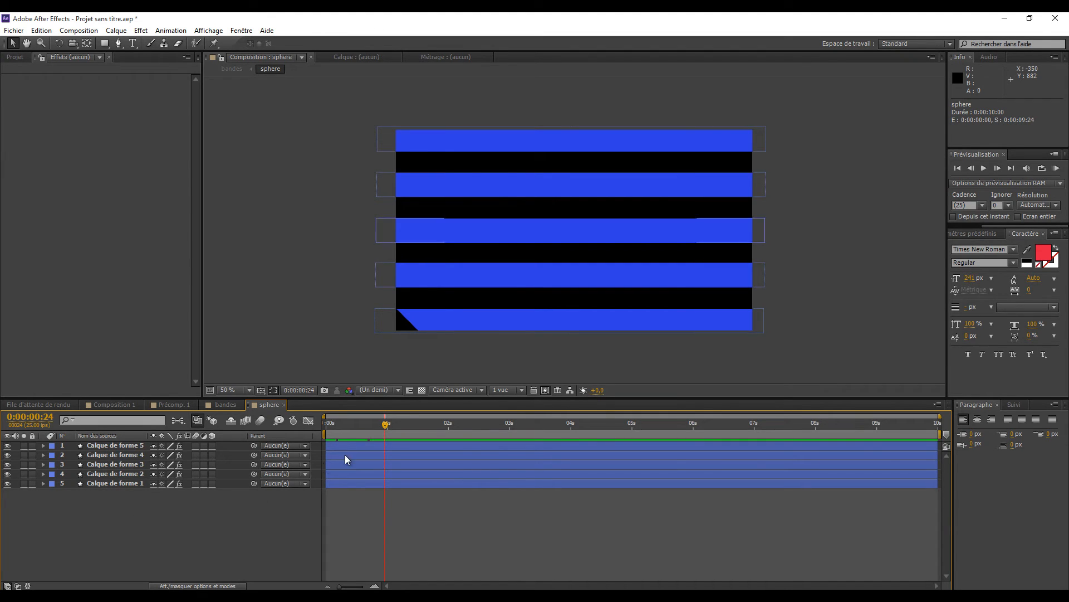
{"action": "left_click_drag", "start_coordinate": [386, 423], "coordinate": [389, 423]}
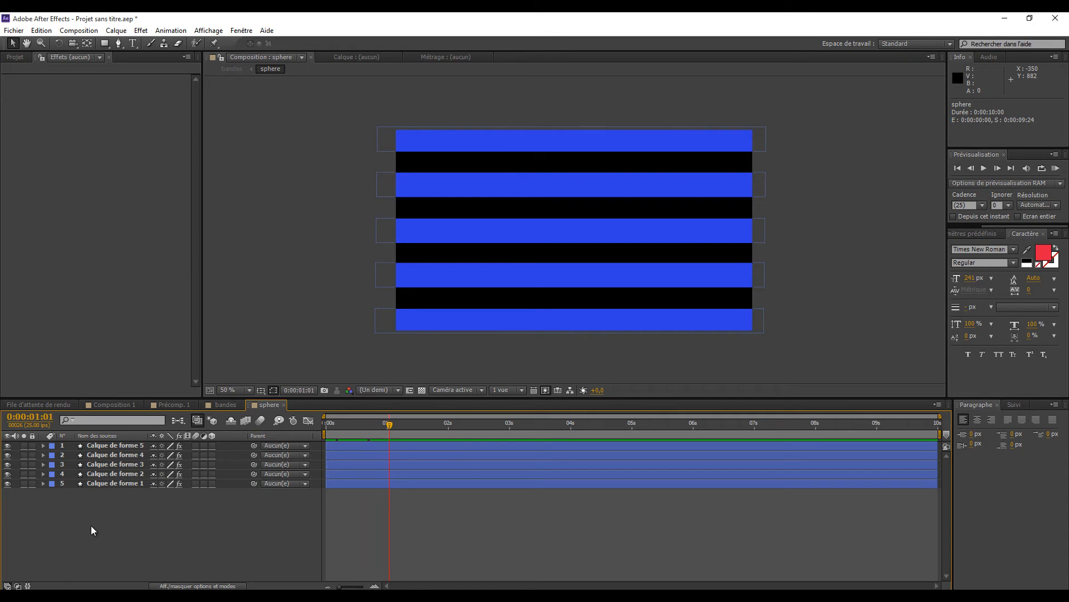
- Rotate all five band layers in the sphere composition together by 7.2°
{"action": "left_click", "coordinate": [107, 445]}
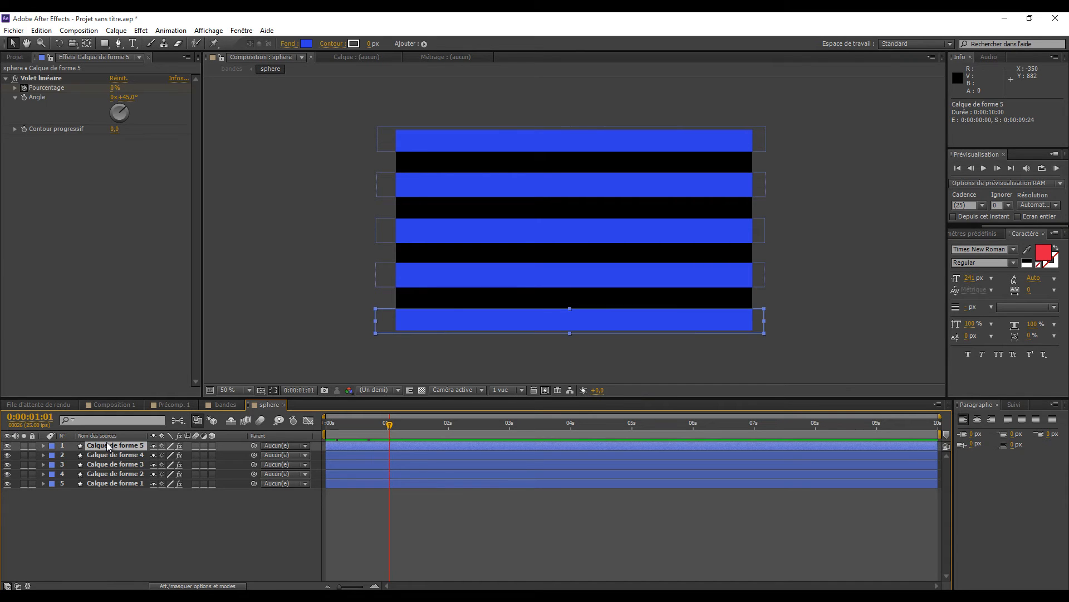
{"action": "left_click", "coordinate": [112, 481], "text": "shift"}
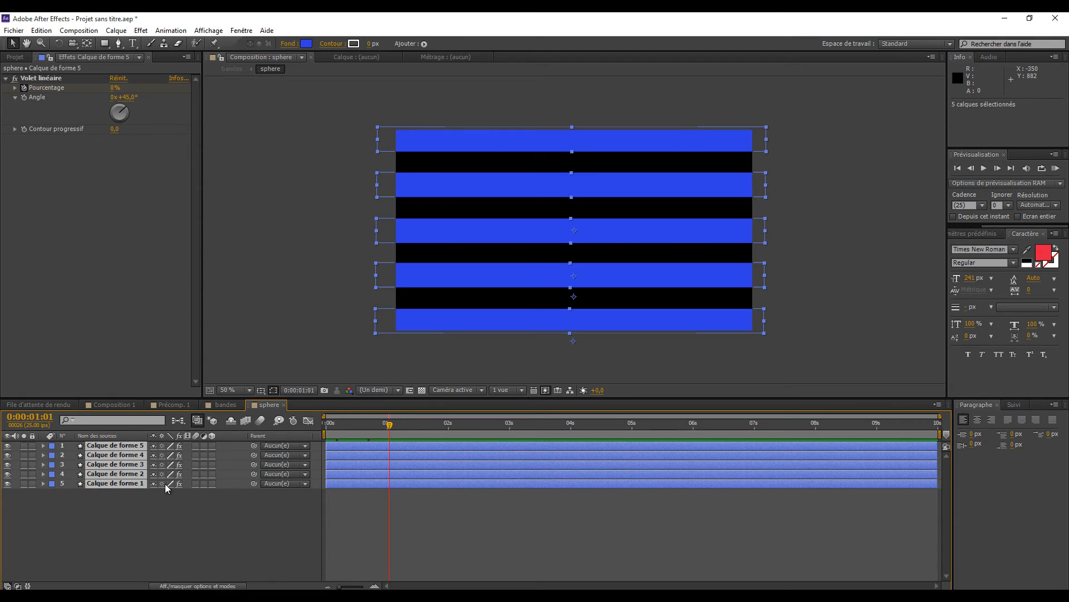
{"action": "key", "text": "r"}
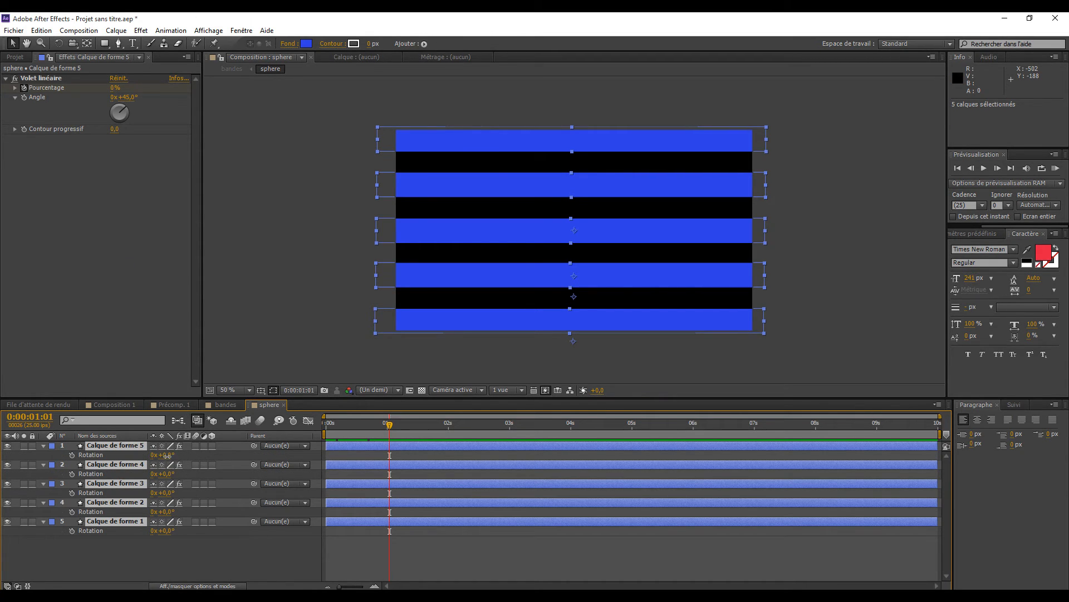
{"action": "left_click", "coordinate": [167, 454]}
{"action": "key", "text": "Return"}
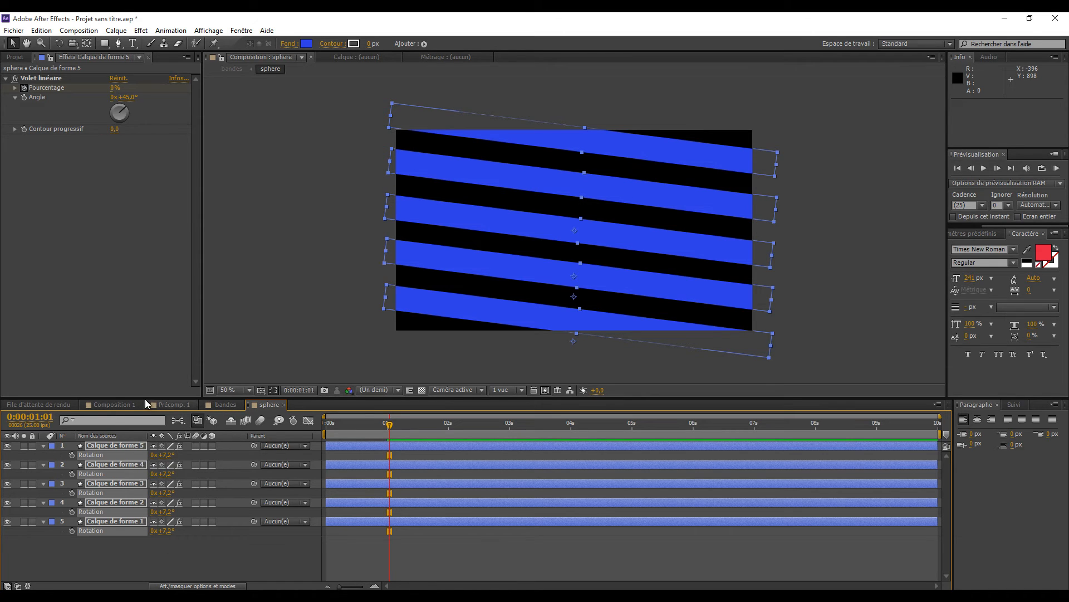
- Play the reference sphere animation in Composition 1 and examine the layer arrangement in Précomp. 1
{"action": "left_click", "coordinate": [126, 403]}
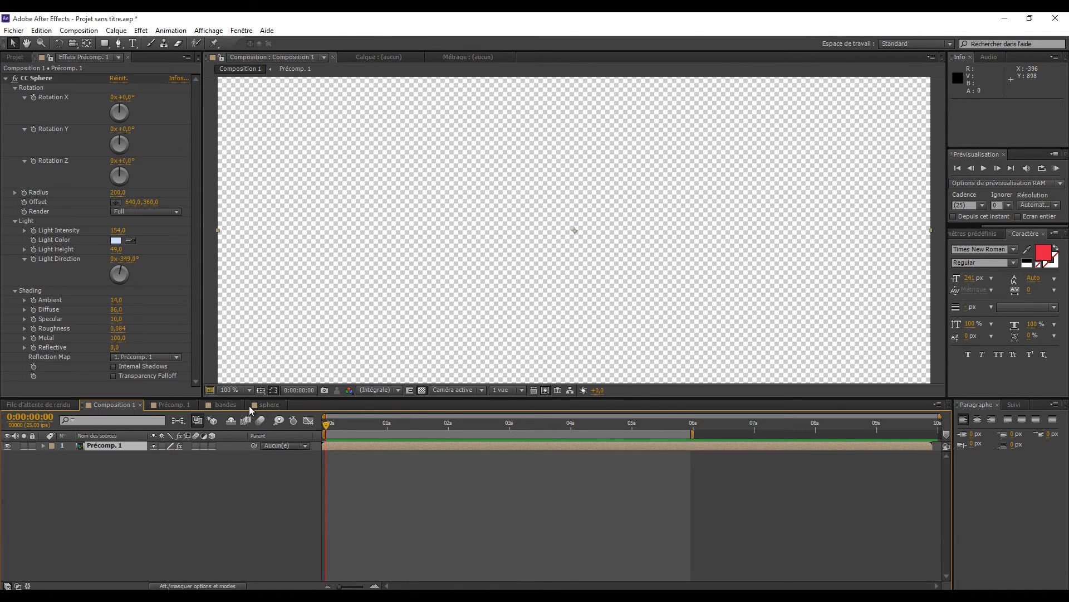
{"action": "left_click_drag", "start_coordinate": [330, 423], "coordinate": [328, 479]}
{"action": "key", "text": "space"}
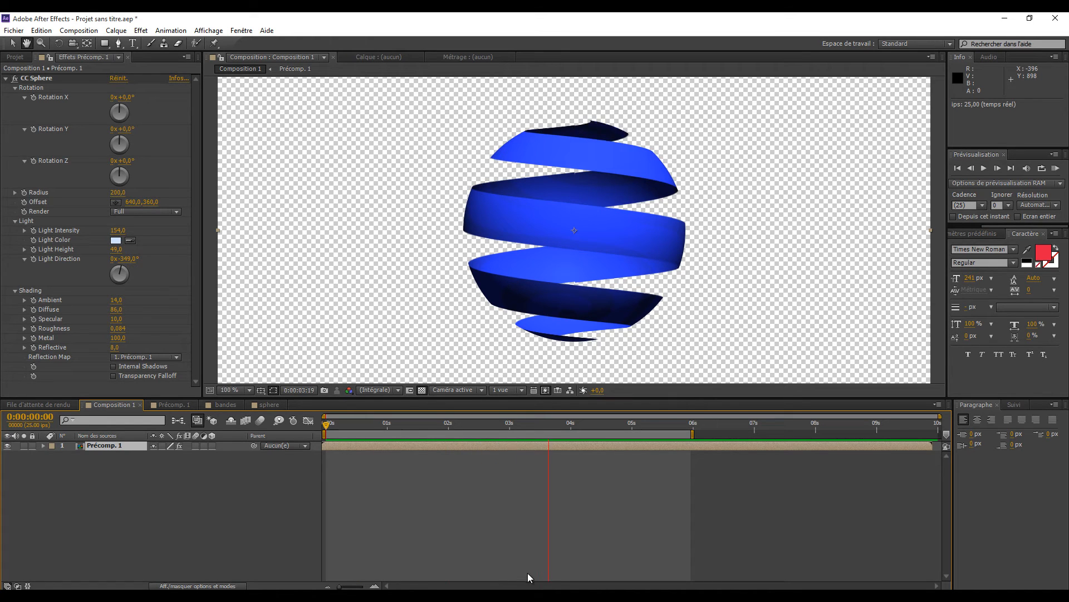
{"action": "left_click", "coordinate": [170, 404]}
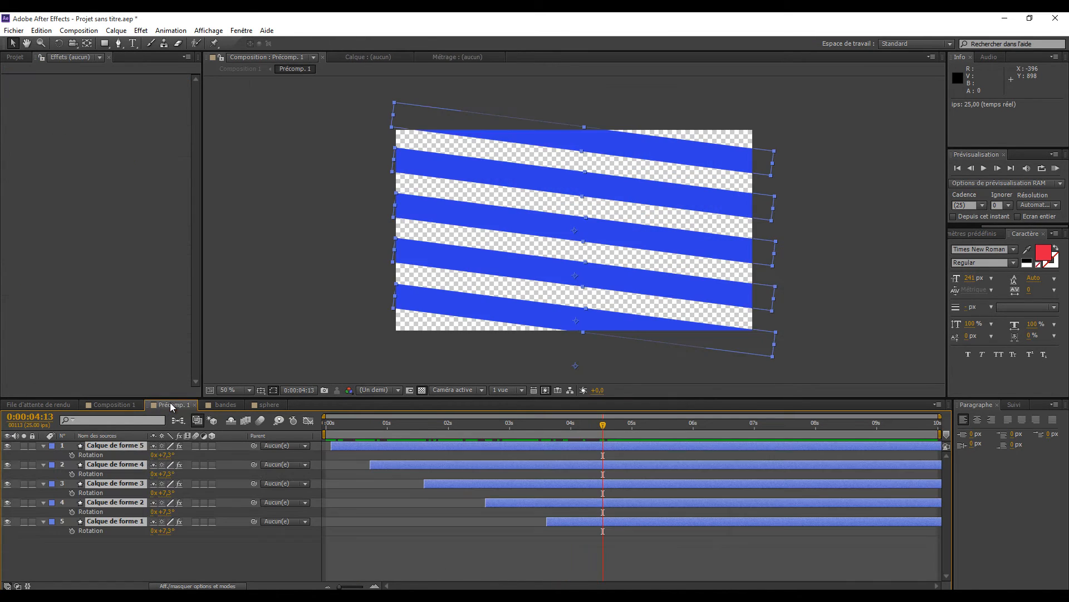
- Scrub through the bandes composition from its start to check the ribbon sphere's animation, and compare it with Composition 1
{"action": "left_click", "coordinate": [224, 405]}
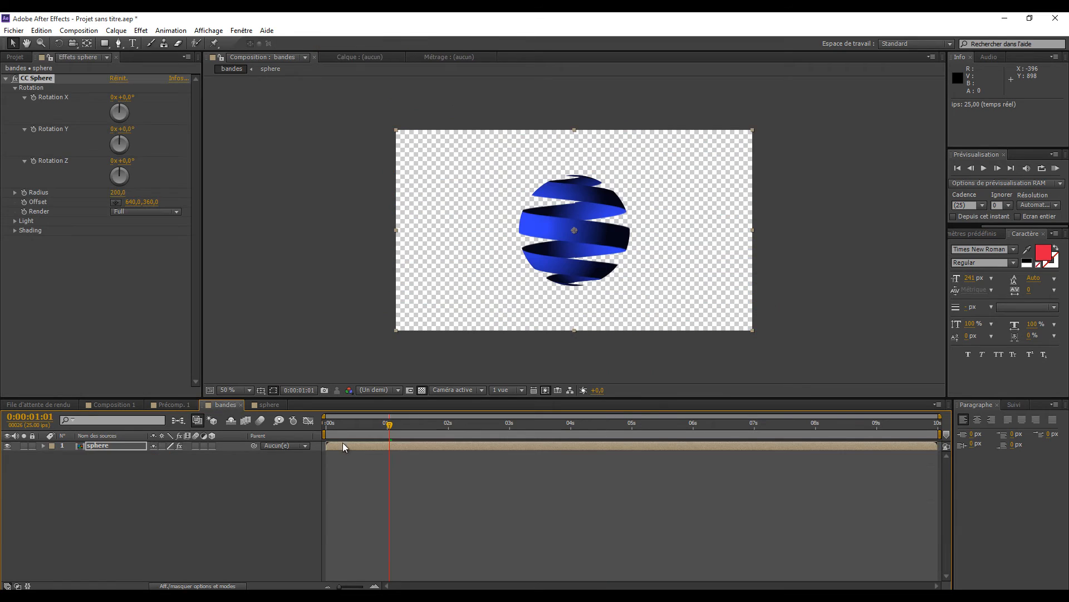
{"action": "left_click_drag", "start_coordinate": [389, 426], "coordinate": [333, 426]}
{"action": "mouse_move", "coordinate": [407, 448]}
{"action": "left_mouse_down"}
{"action": "mouse_move", "coordinate": [439, 447]}
{"action": "mouse_move", "coordinate": [316, 454]}
{"action": "mouse_move", "coordinate": [329, 427]}
{"action": "mouse_move", "coordinate": [422, 435]}
{"action": "mouse_move", "coordinate": [342, 440]}
{"action": "mouse_move", "coordinate": [417, 446]}
{"action": "left_mouse_up"}
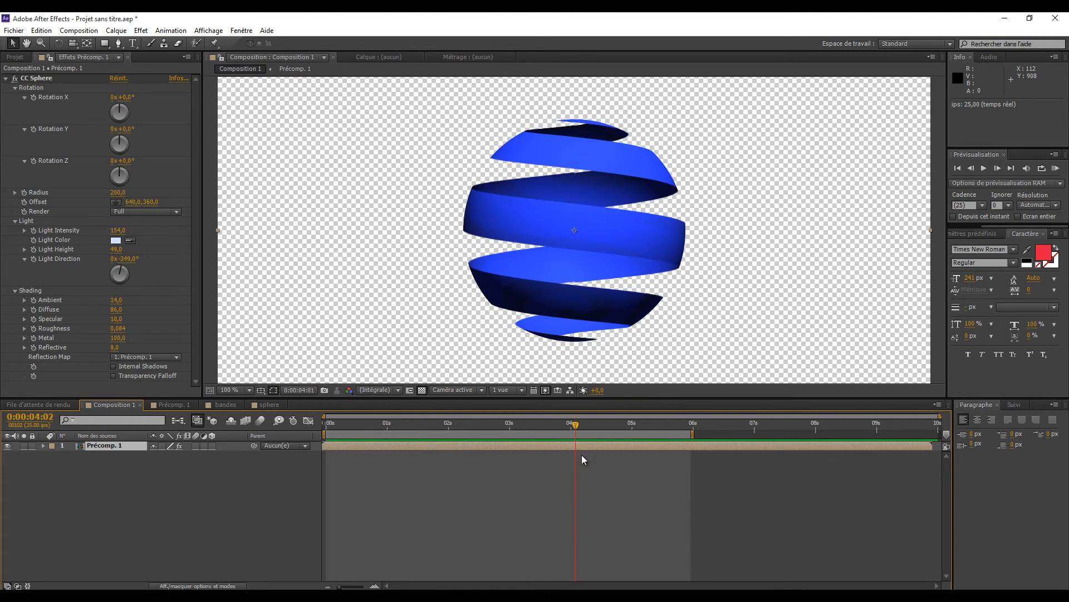
{"action": "mouse_move", "coordinate": [581, 454]}
{"action": "left_mouse_down"}
{"action": "mouse_move", "coordinate": [349, 440]}
{"action": "mouse_move", "coordinate": [19, 464]}
{"action": "left_mouse_up"}
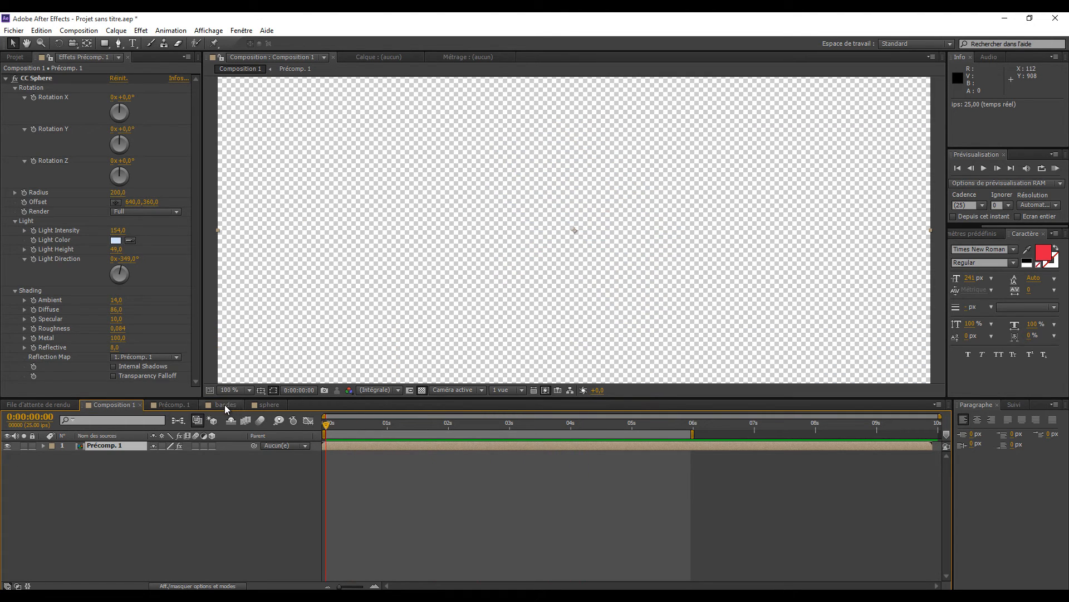
- In the sphere composition, shift the Calque de forme 4 layer to start at 0:00:00:13
{"action": "left_click", "coordinate": [269, 405]}
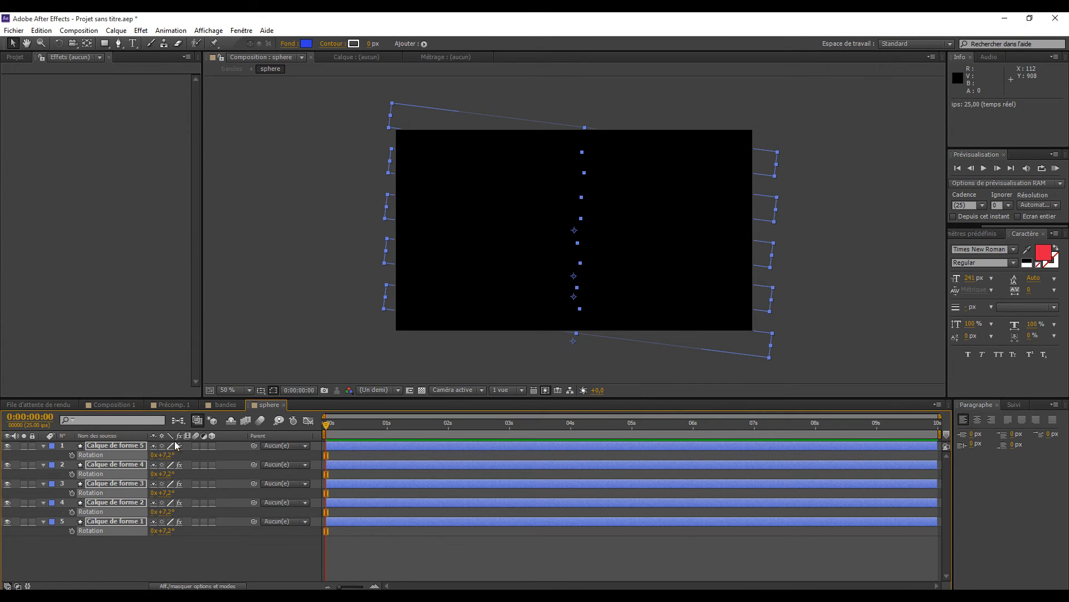
{"action": "left_click", "coordinate": [224, 405]}
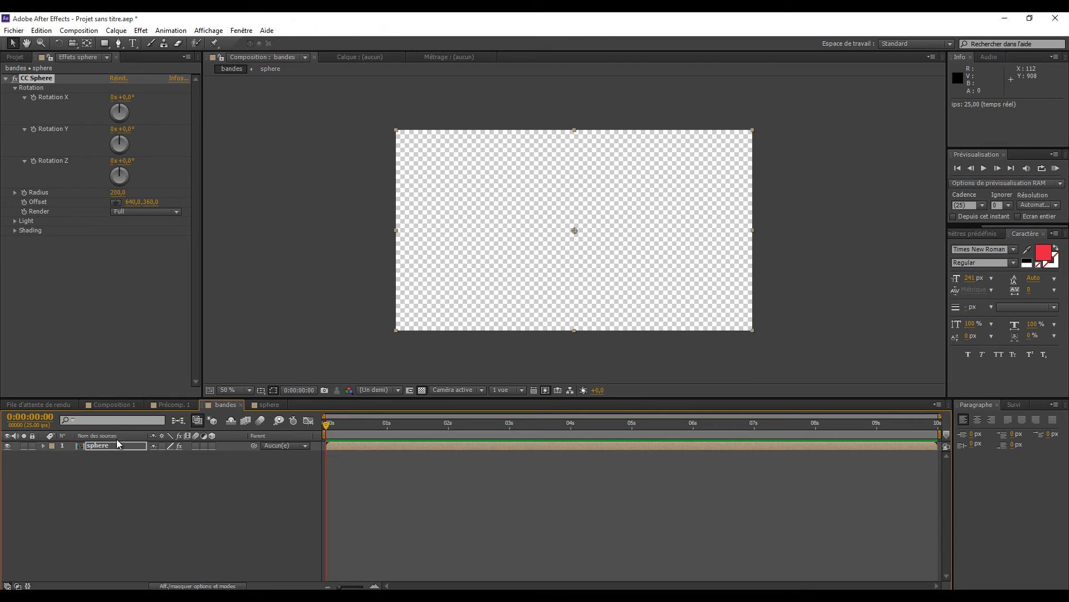
{"action": "double_click", "coordinate": [95, 446]}
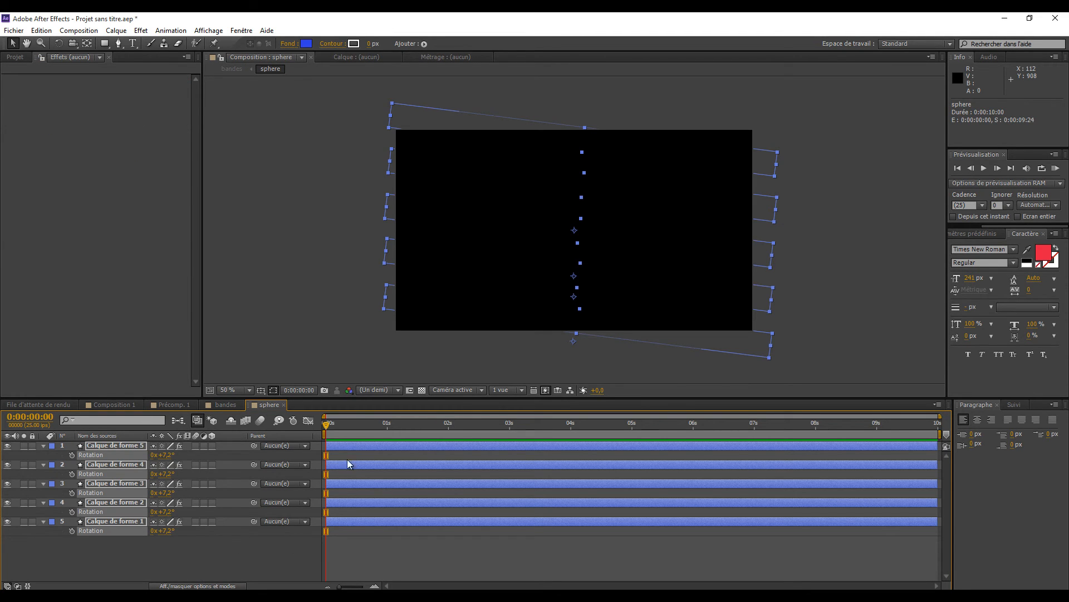
{"action": "left_click", "coordinate": [241, 553]}
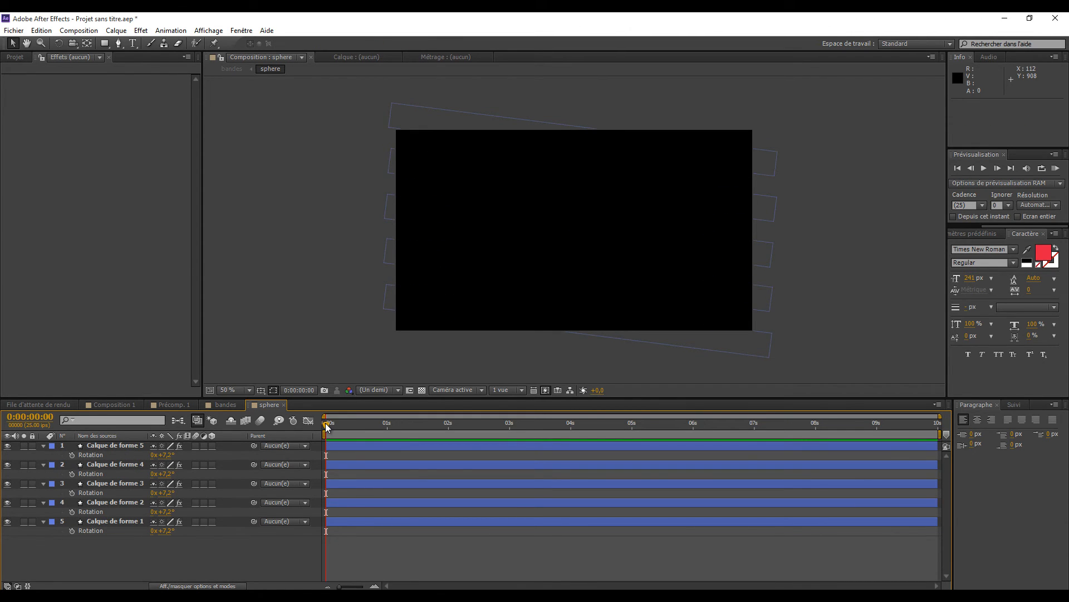
{"action": "left_click_drag", "start_coordinate": [326, 424], "coordinate": [357, 423]}
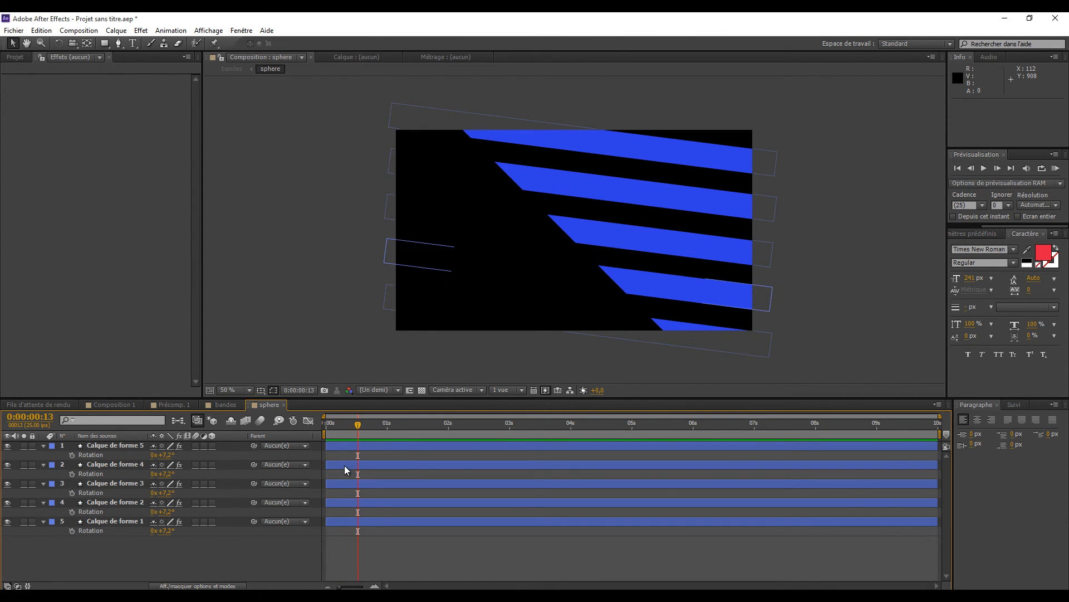
{"action": "left_click", "coordinate": [344, 466]}
{"action": "left_click_drag", "start_coordinate": [342, 465], "coordinate": [374, 469]}
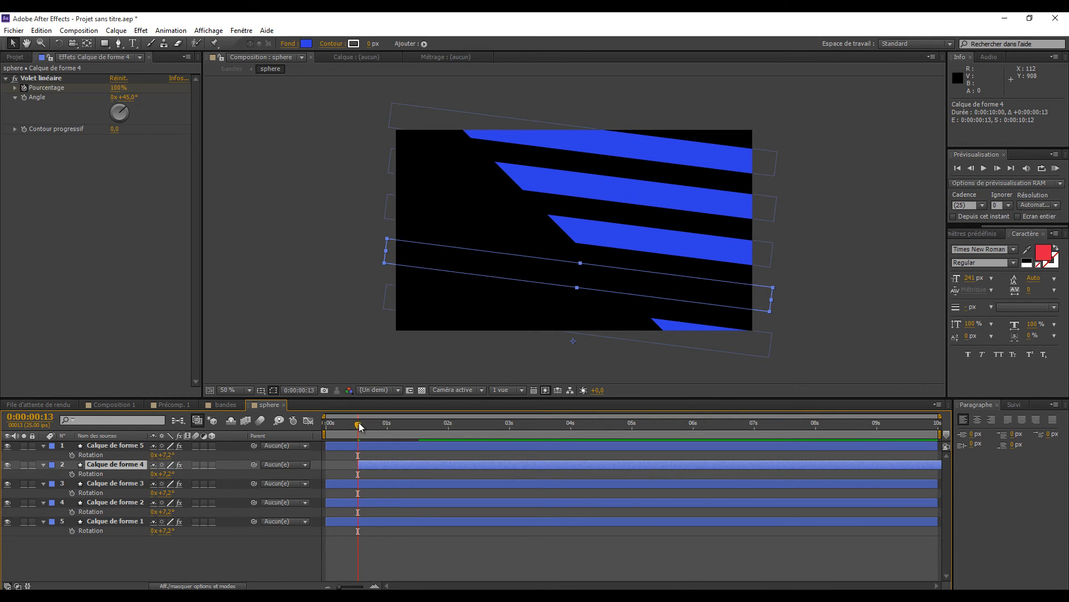
- Stagger Calque de forme 3, 2 and 1 to start at 0:00:01:12, 0:00:02:12 and 0:00:03:13, and scrub through the result in bandes
{"action": "left_click_drag", "start_coordinate": [369, 426], "coordinate": [416, 434]}
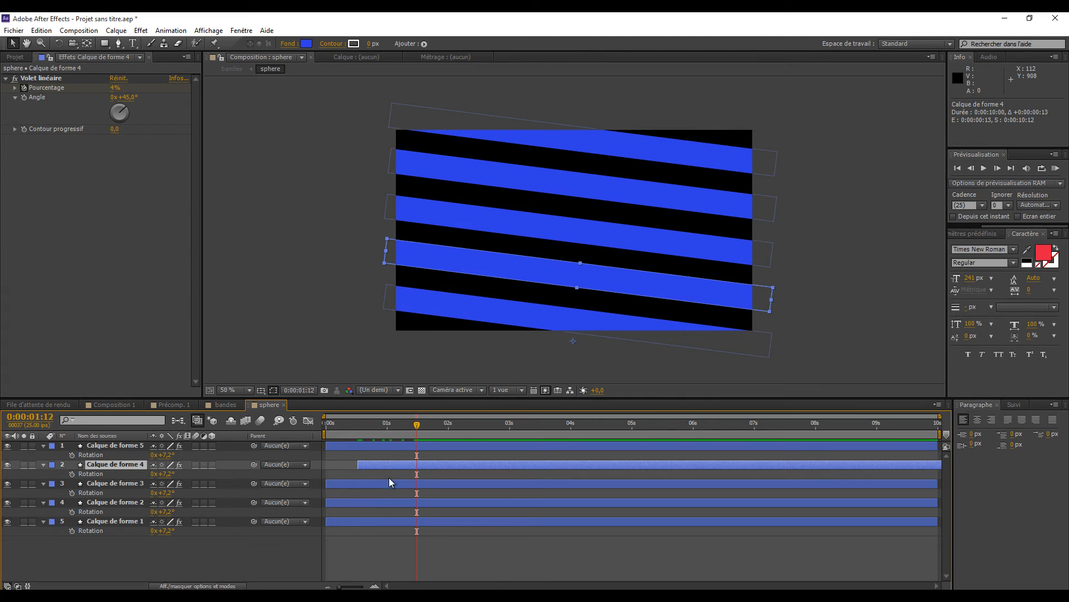
{"action": "left_click_drag", "start_coordinate": [375, 483], "coordinate": [448, 486]}
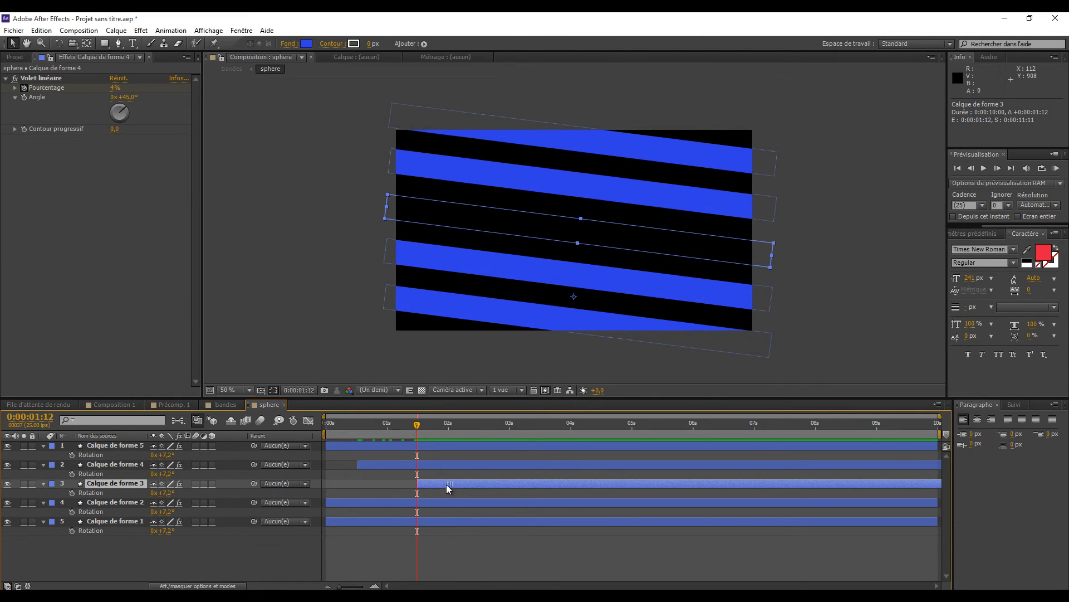
{"action": "left_click_drag", "start_coordinate": [418, 428], "coordinate": [483, 436]}
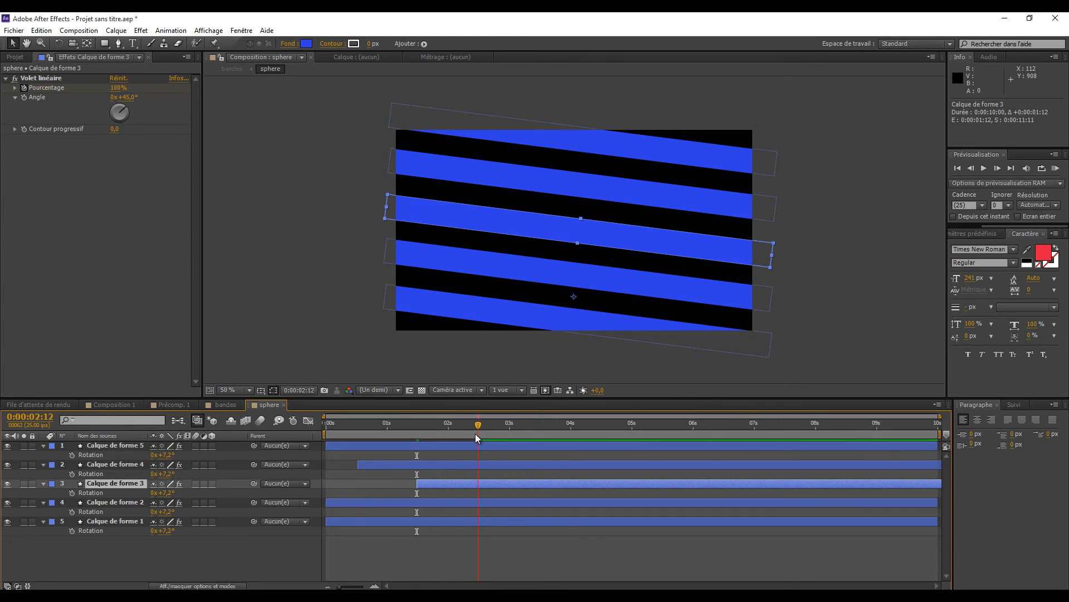
{"action": "left_click_drag", "start_coordinate": [365, 501], "coordinate": [516, 501]}
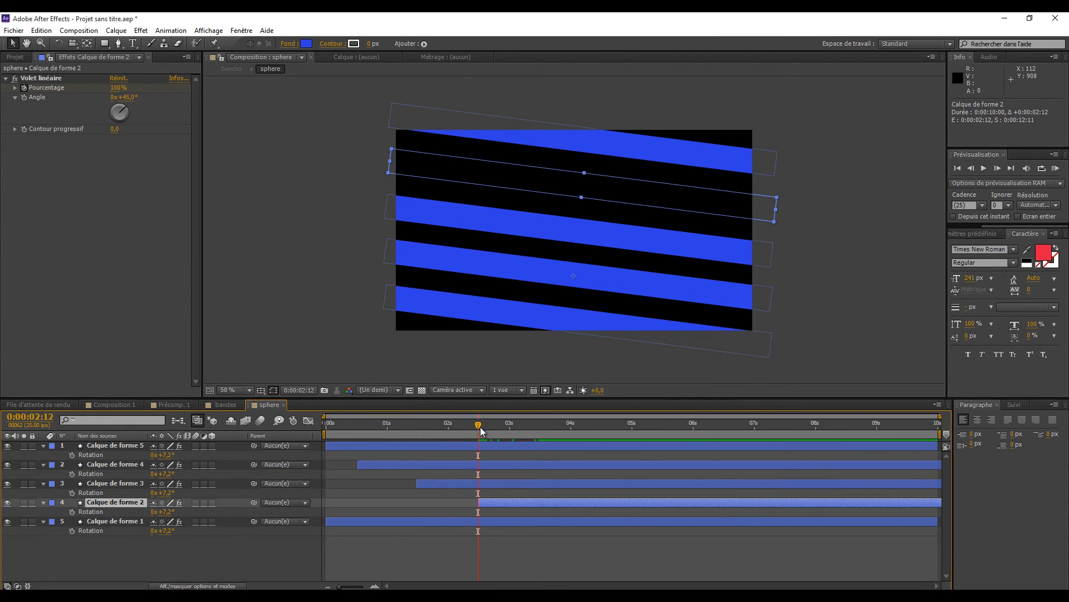
{"action": "left_click_drag", "start_coordinate": [480, 427], "coordinate": [546, 432]}
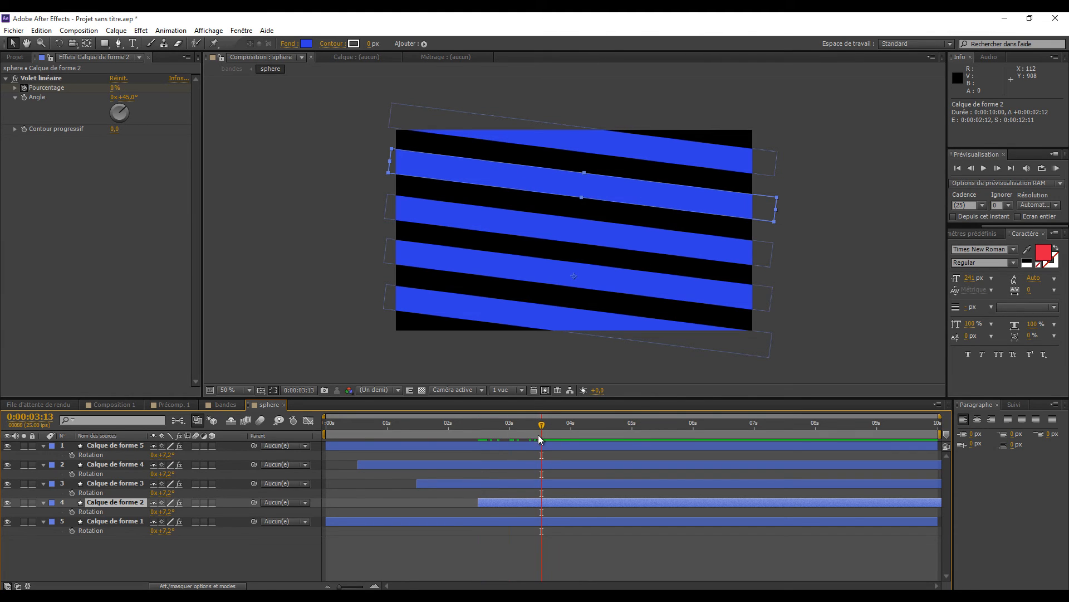
{"action": "left_click_drag", "start_coordinate": [390, 520], "coordinate": [600, 516]}
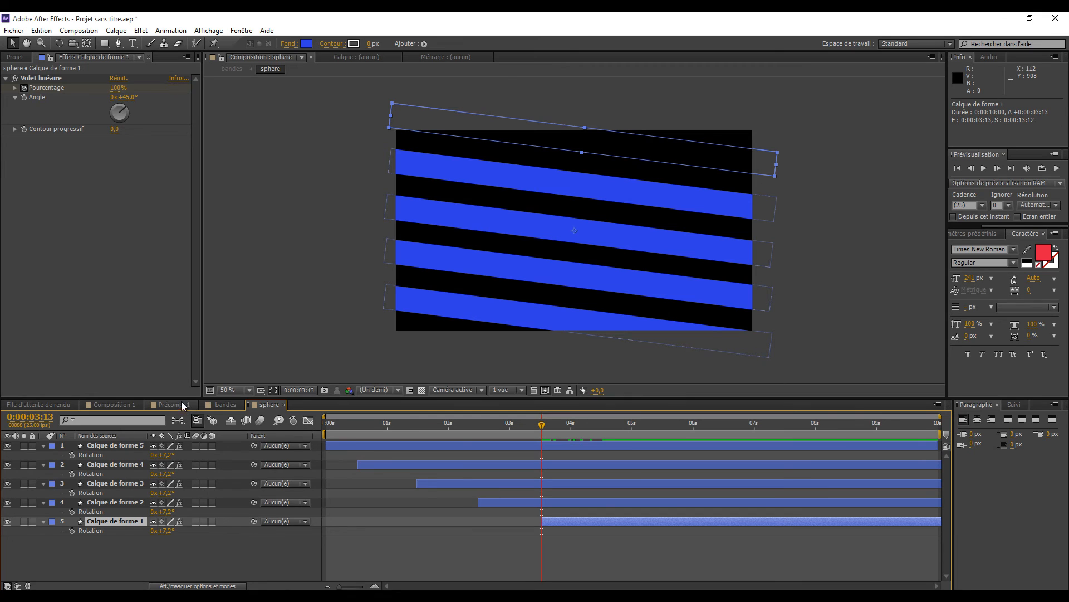
{"action": "left_click", "coordinate": [221, 404]}
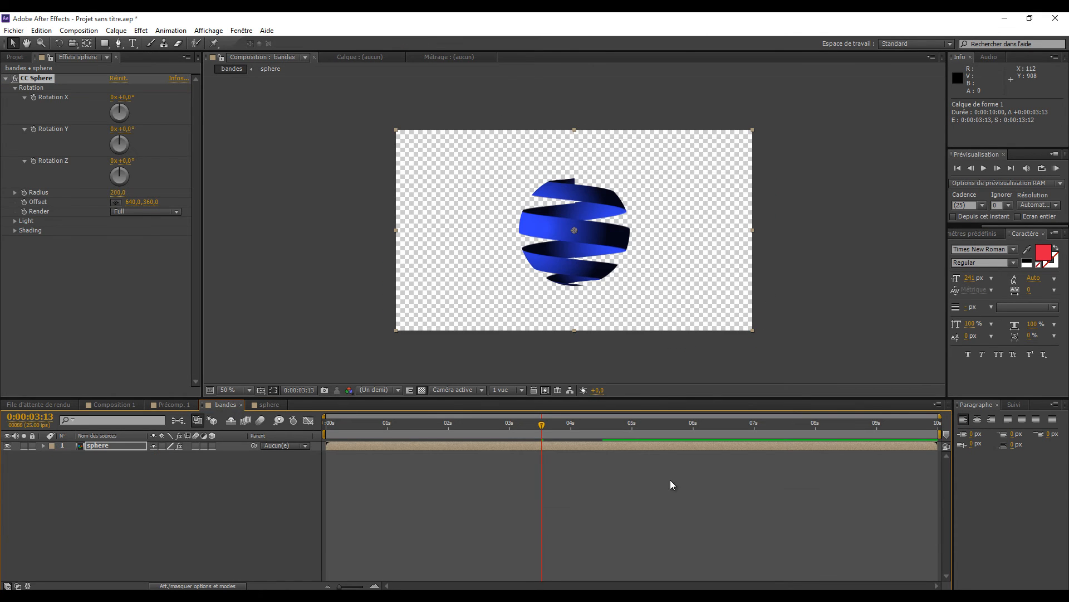
{"action": "left_click_drag", "start_coordinate": [541, 426], "coordinate": [360, 534]}
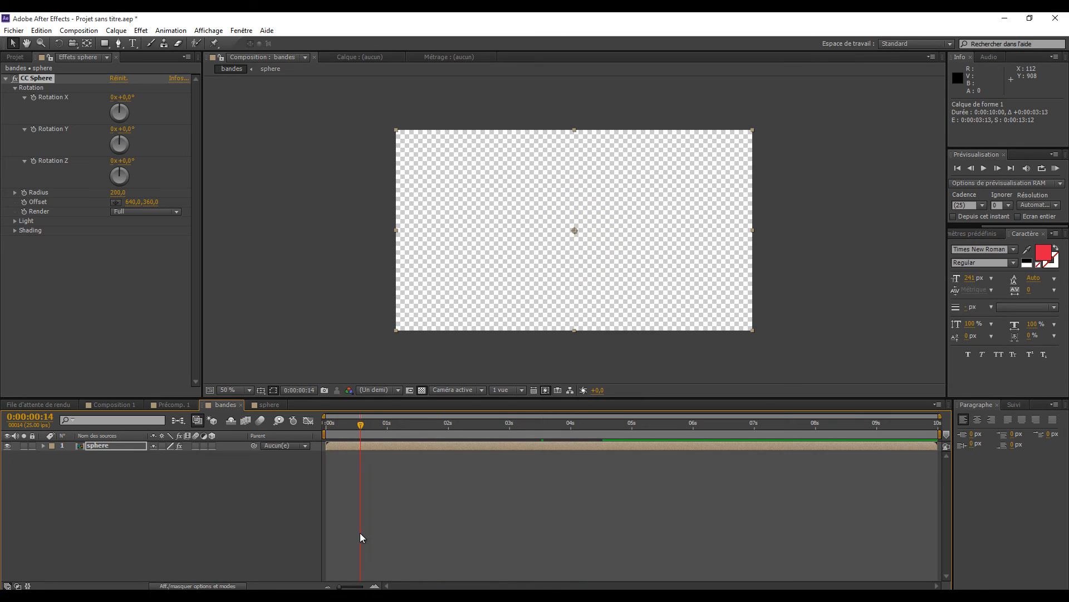
- Set the CC Sphere Rotation X to 90° and preview the ribbon animation
{"action": "left_click", "coordinate": [132, 99]}
{"action": "type", "text": "9"}
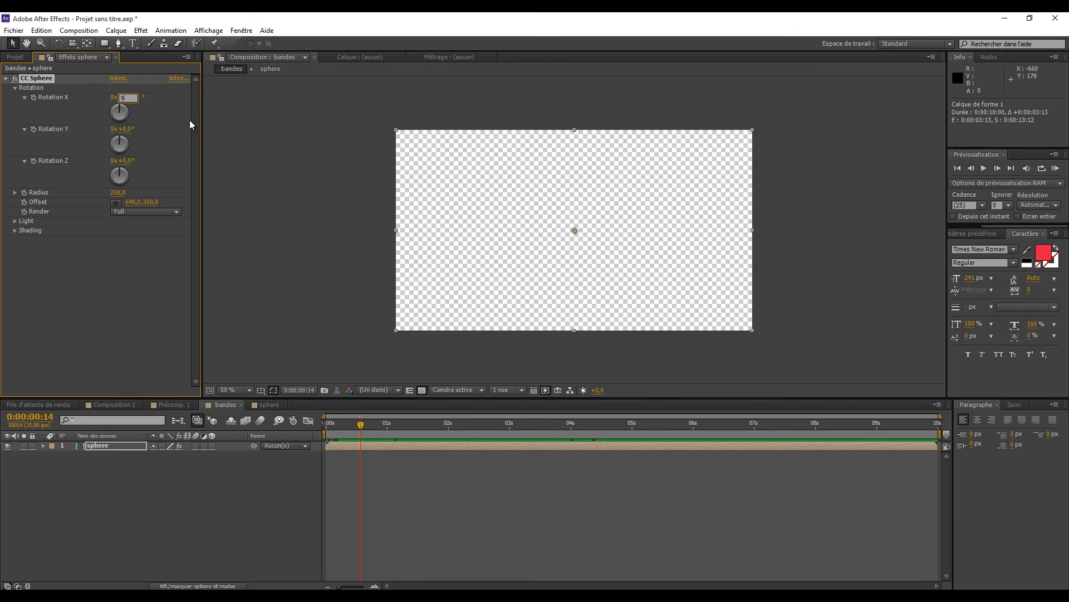
{"action": "type", "text": "0"}
{"action": "key", "text": "Return"}
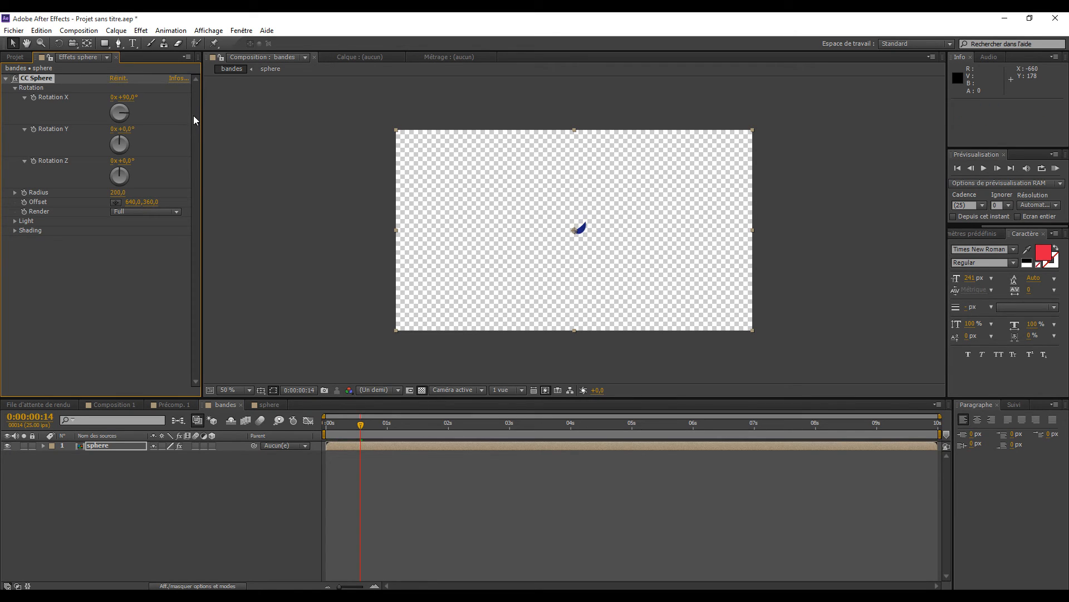
{"action": "key", "text": "space"}
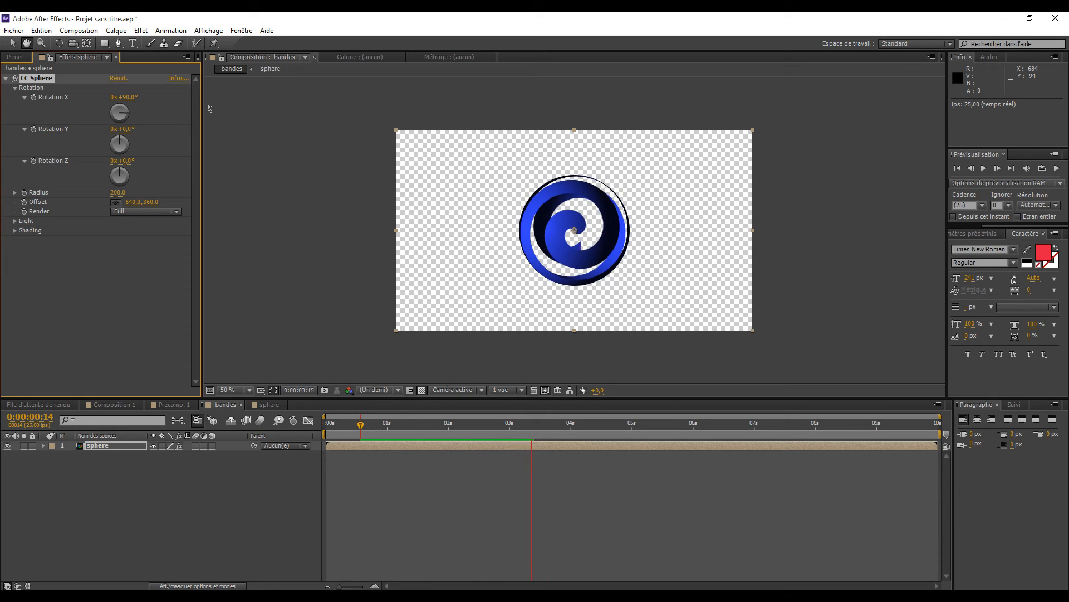
{"action": "key", "text": "space"}
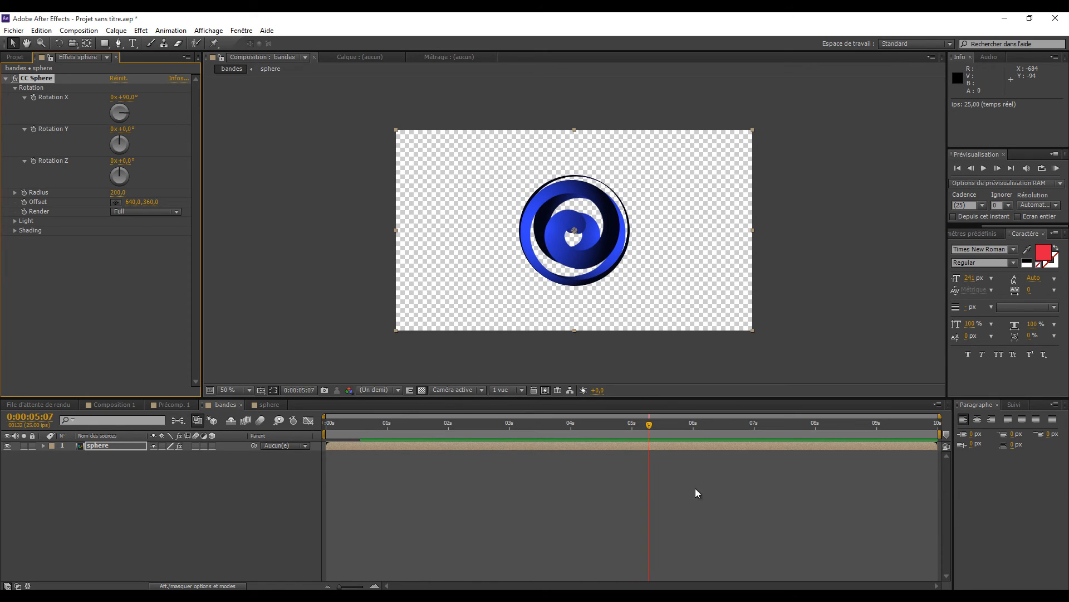
{"action": "left_click_drag", "start_coordinate": [645, 428], "coordinate": [451, 427]}
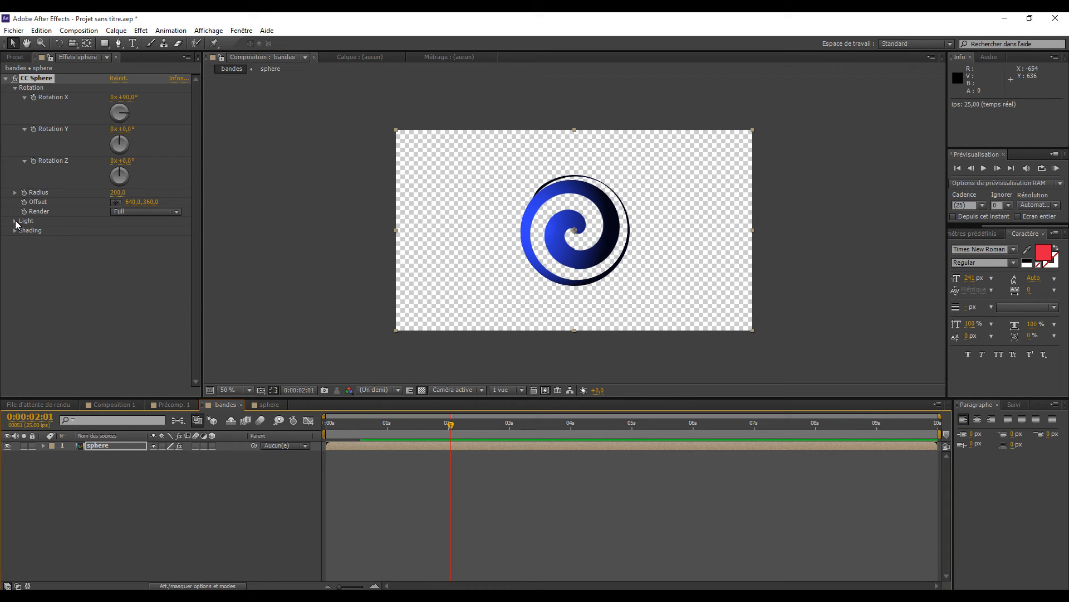
- Expand the CC Sphere light and shading settings and change the light color to pale yellow F1F29A
{"action": "left_click", "coordinate": [15, 221]}
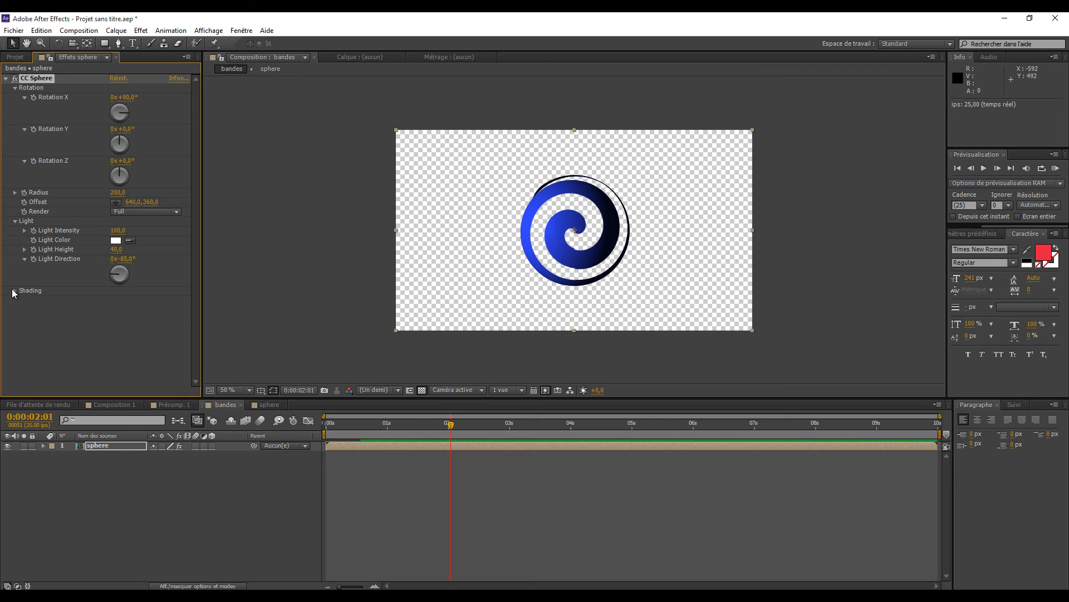
{"action": "left_click", "coordinate": [60, 334]}
{"action": "left_click", "coordinate": [15, 291]}
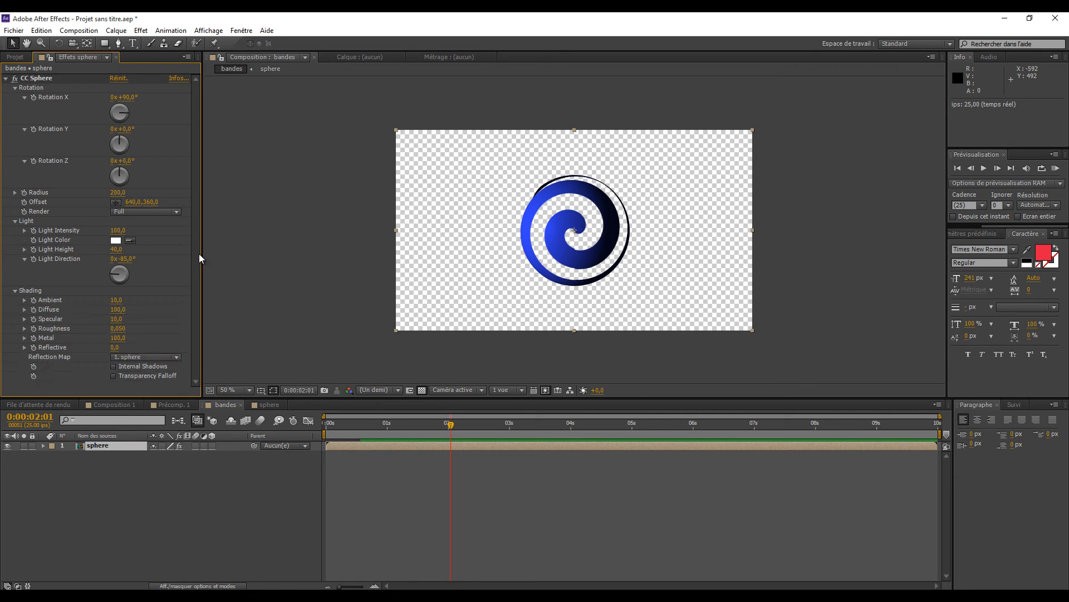
{"action": "left_click_drag", "start_coordinate": [450, 422], "coordinate": [500, 422]}
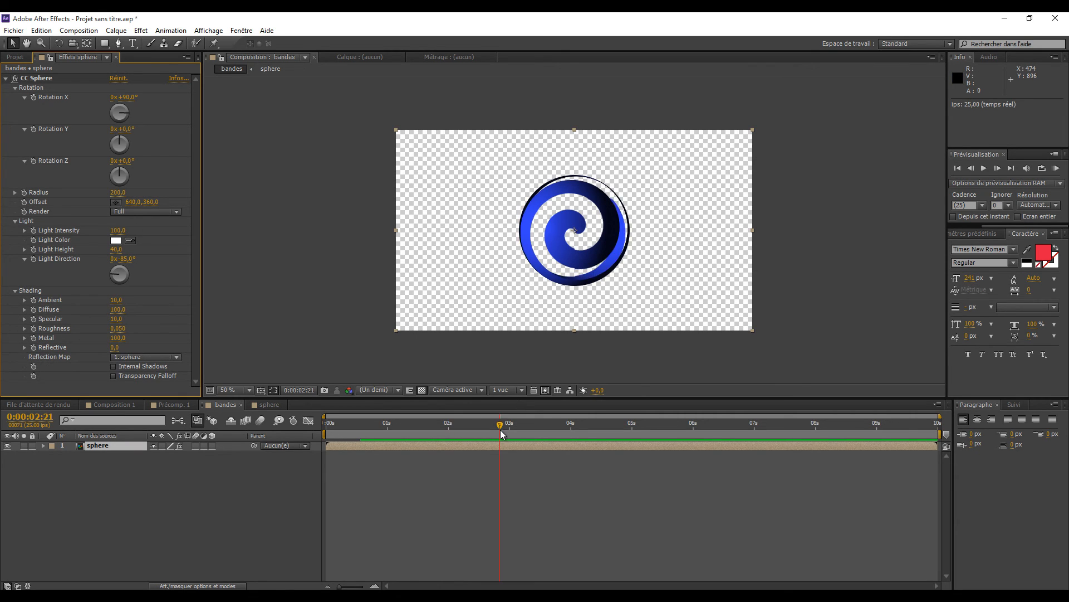
{"action": "left_click", "coordinate": [116, 240]}
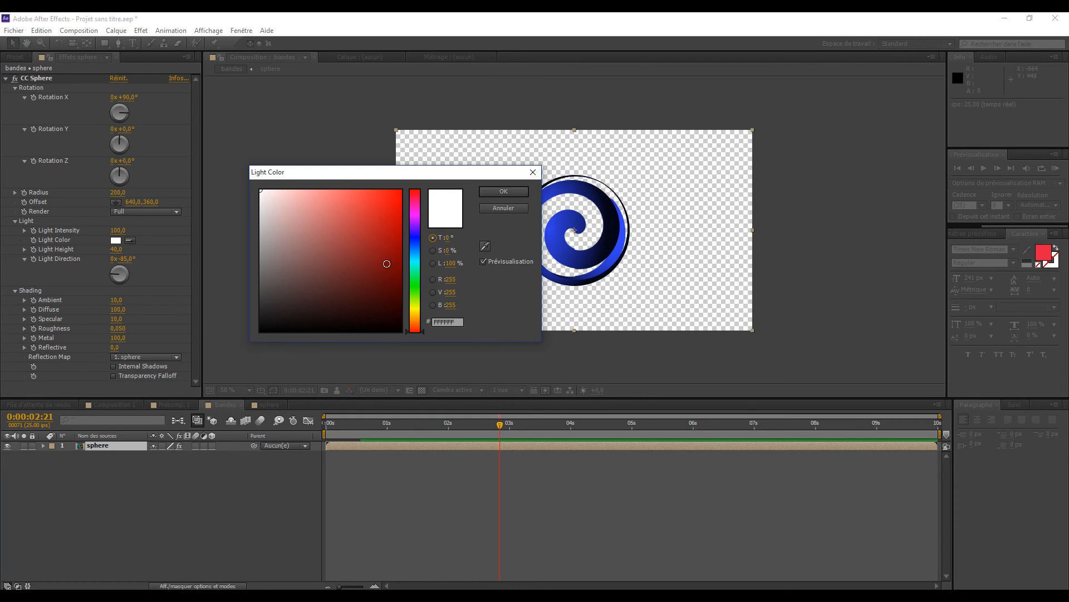
{"action": "left_click", "coordinate": [332, 195]}
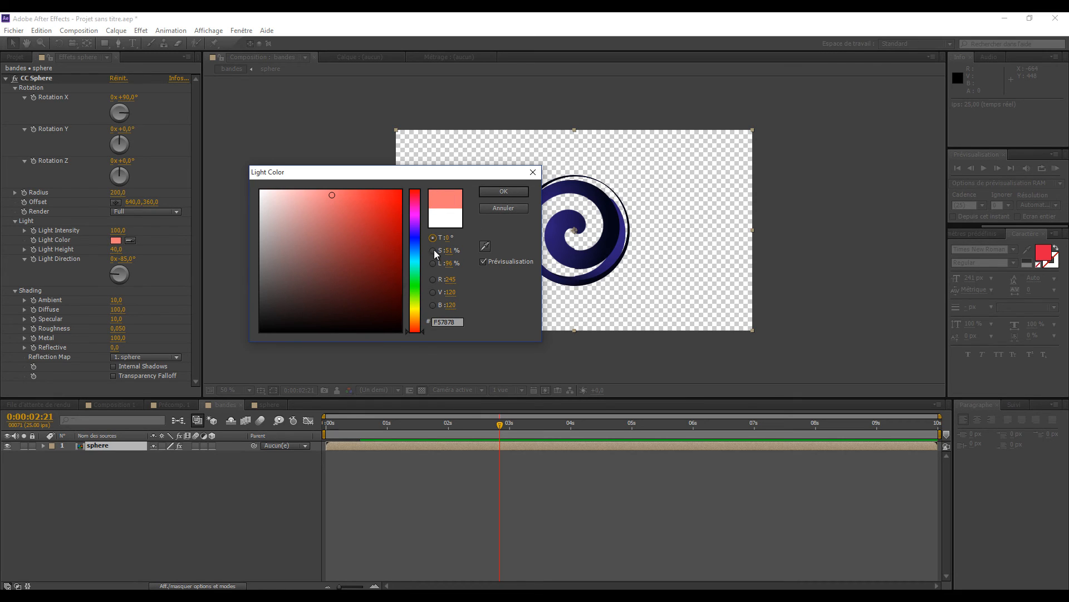
{"action": "left_click", "coordinate": [413, 275]}
{"action": "left_click", "coordinate": [356, 206]}
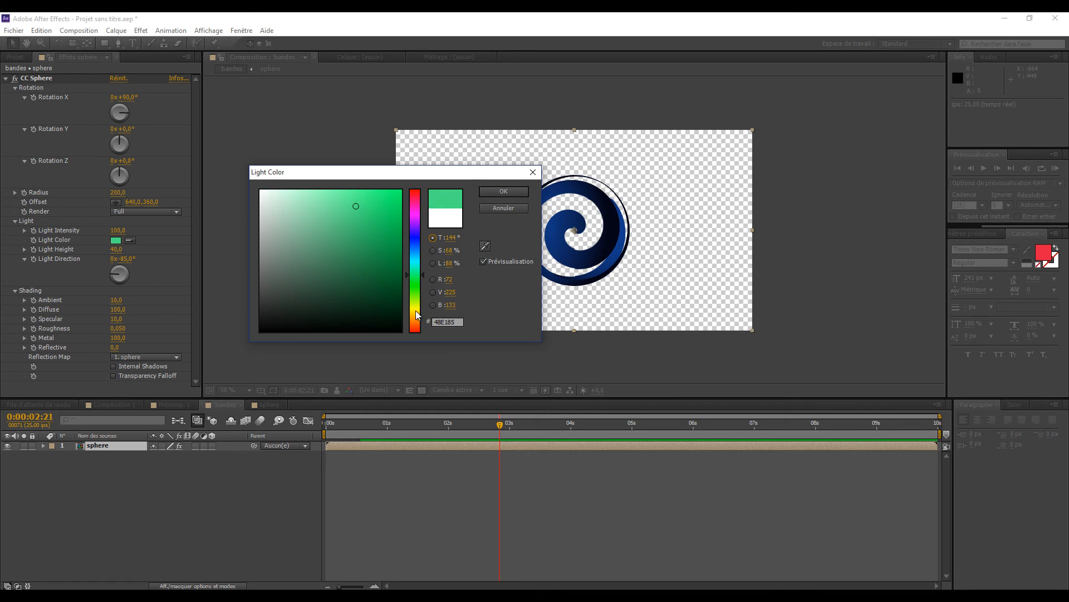
{"action": "left_click", "coordinate": [413, 308]}
{"action": "left_click", "coordinate": [312, 197]}
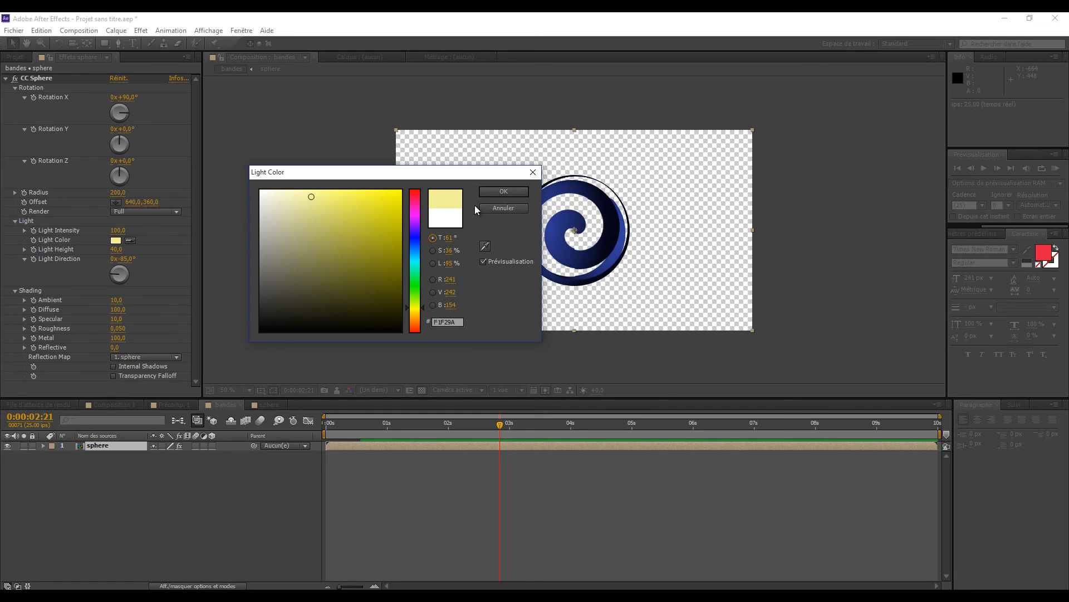
{"action": "left_click", "coordinate": [503, 191]}
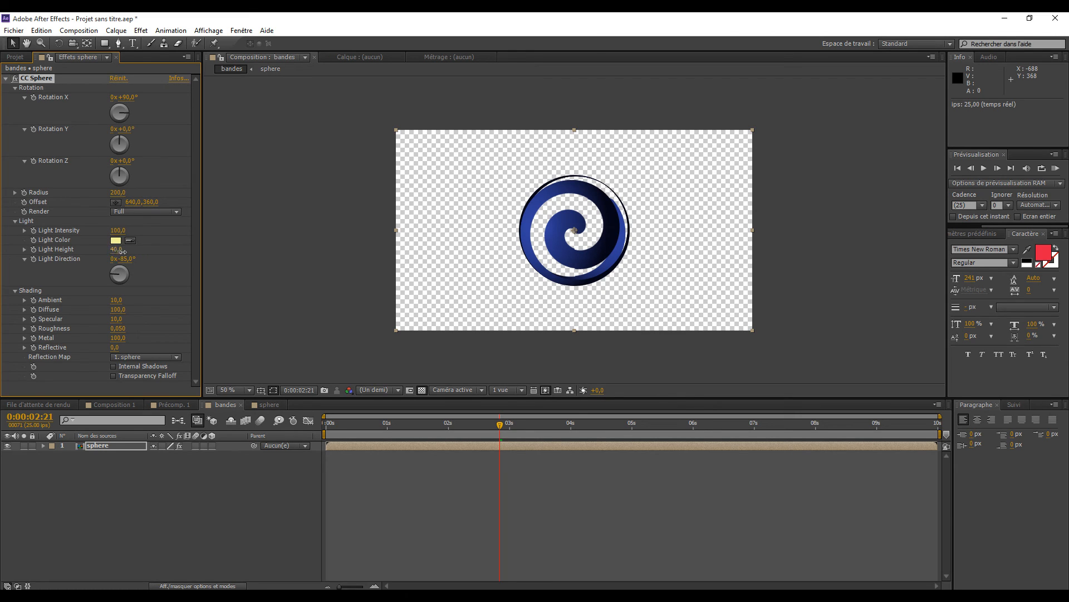
- Set CC Sphere's Light Height to 42, Light Direction to 1°, Ambient to 37, Roughness to 0.022, Metal to 99 and Reflective to 2
{"action": "mouse_move", "coordinate": [122, 252]}
{"action": "left_mouse_down"}
{"action": "mouse_move", "coordinate": [156, 251]}
{"action": "mouse_move", "coordinate": [115, 249]}
{"action": "mouse_move", "coordinate": [132, 271]}
{"action": "mouse_move", "coordinate": [149, 273]}
{"action": "mouse_move", "coordinate": [101, 262]}
{"action": "mouse_move", "coordinate": [119, 260]}
{"action": "left_mouse_up"}
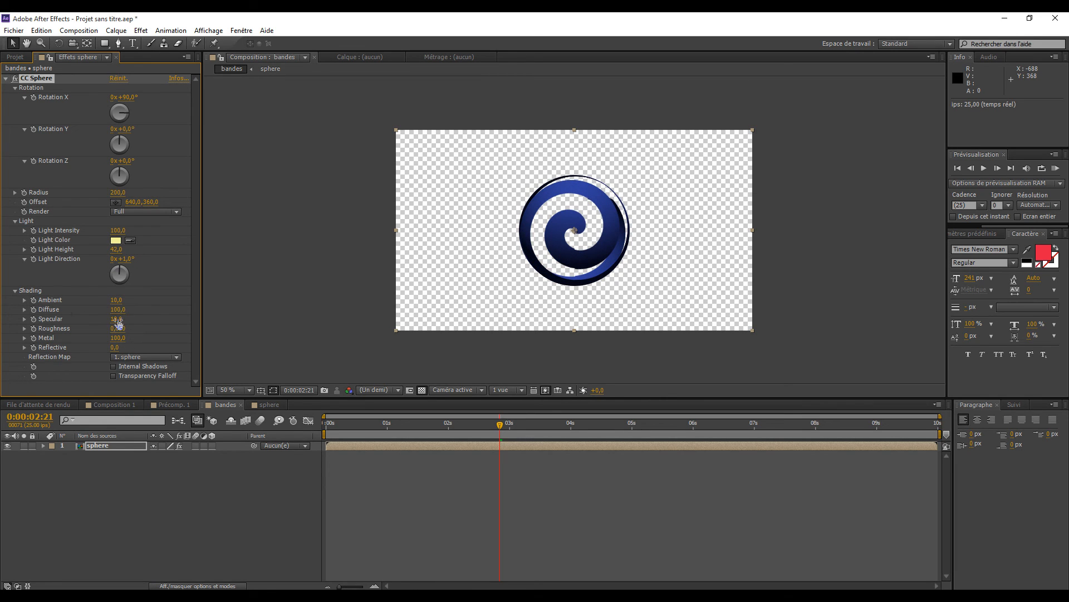
{"action": "left_click_drag", "start_coordinate": [117, 300], "coordinate": [124, 321]}
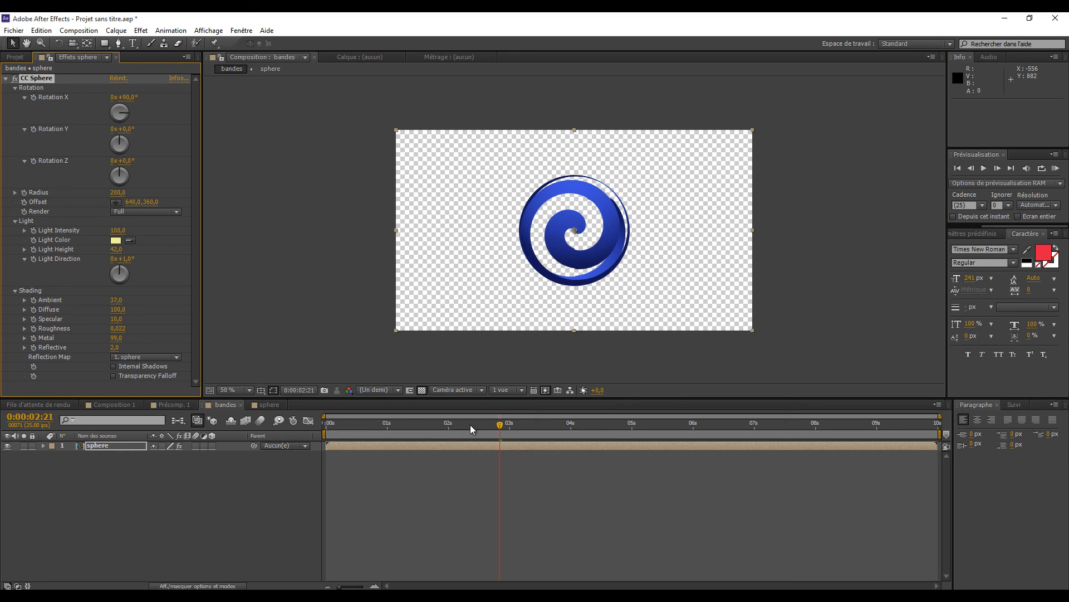
- Set the CC Sphere Rotation X to 147° and scrub through the ribbon sphere's animation
{"action": "left_click_drag", "start_coordinate": [500, 427], "coordinate": [547, 457]}
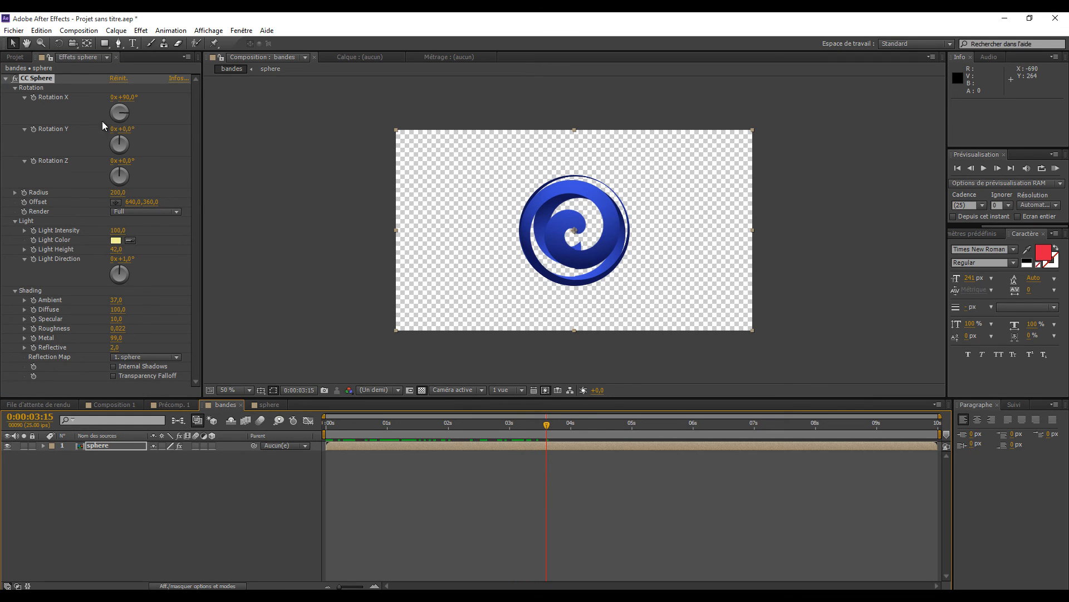
{"action": "left_click_drag", "start_coordinate": [128, 112], "coordinate": [132, 134]}
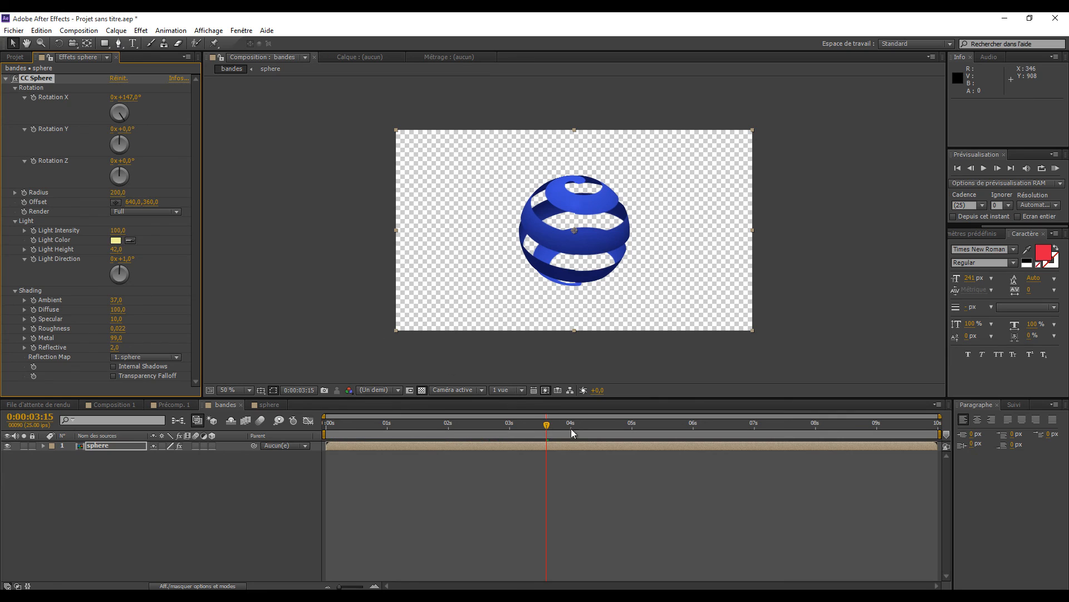
{"action": "left_click_drag", "start_coordinate": [549, 428], "coordinate": [433, 526]}
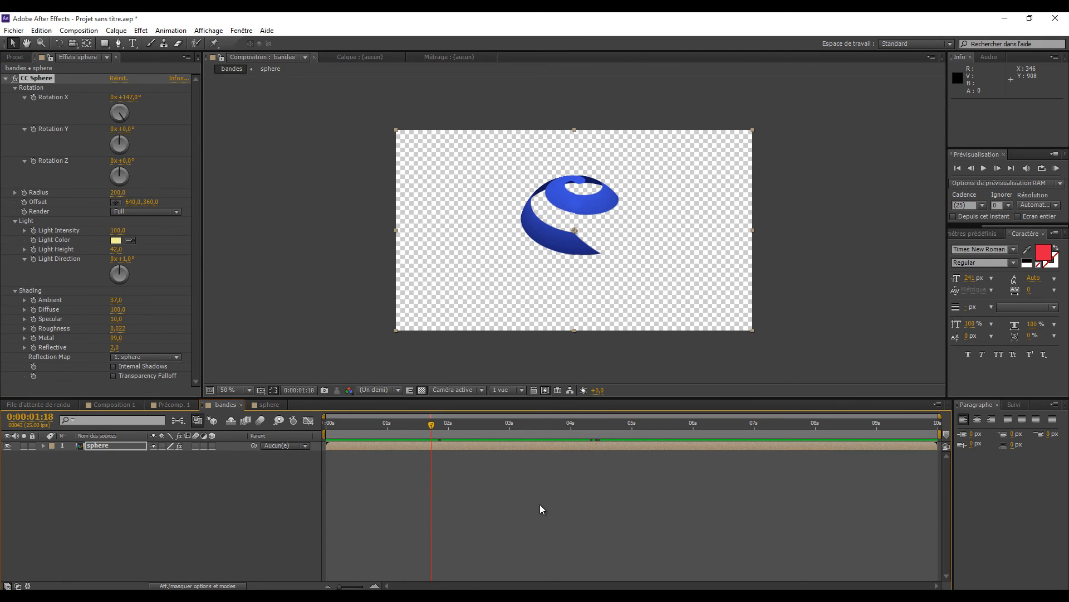